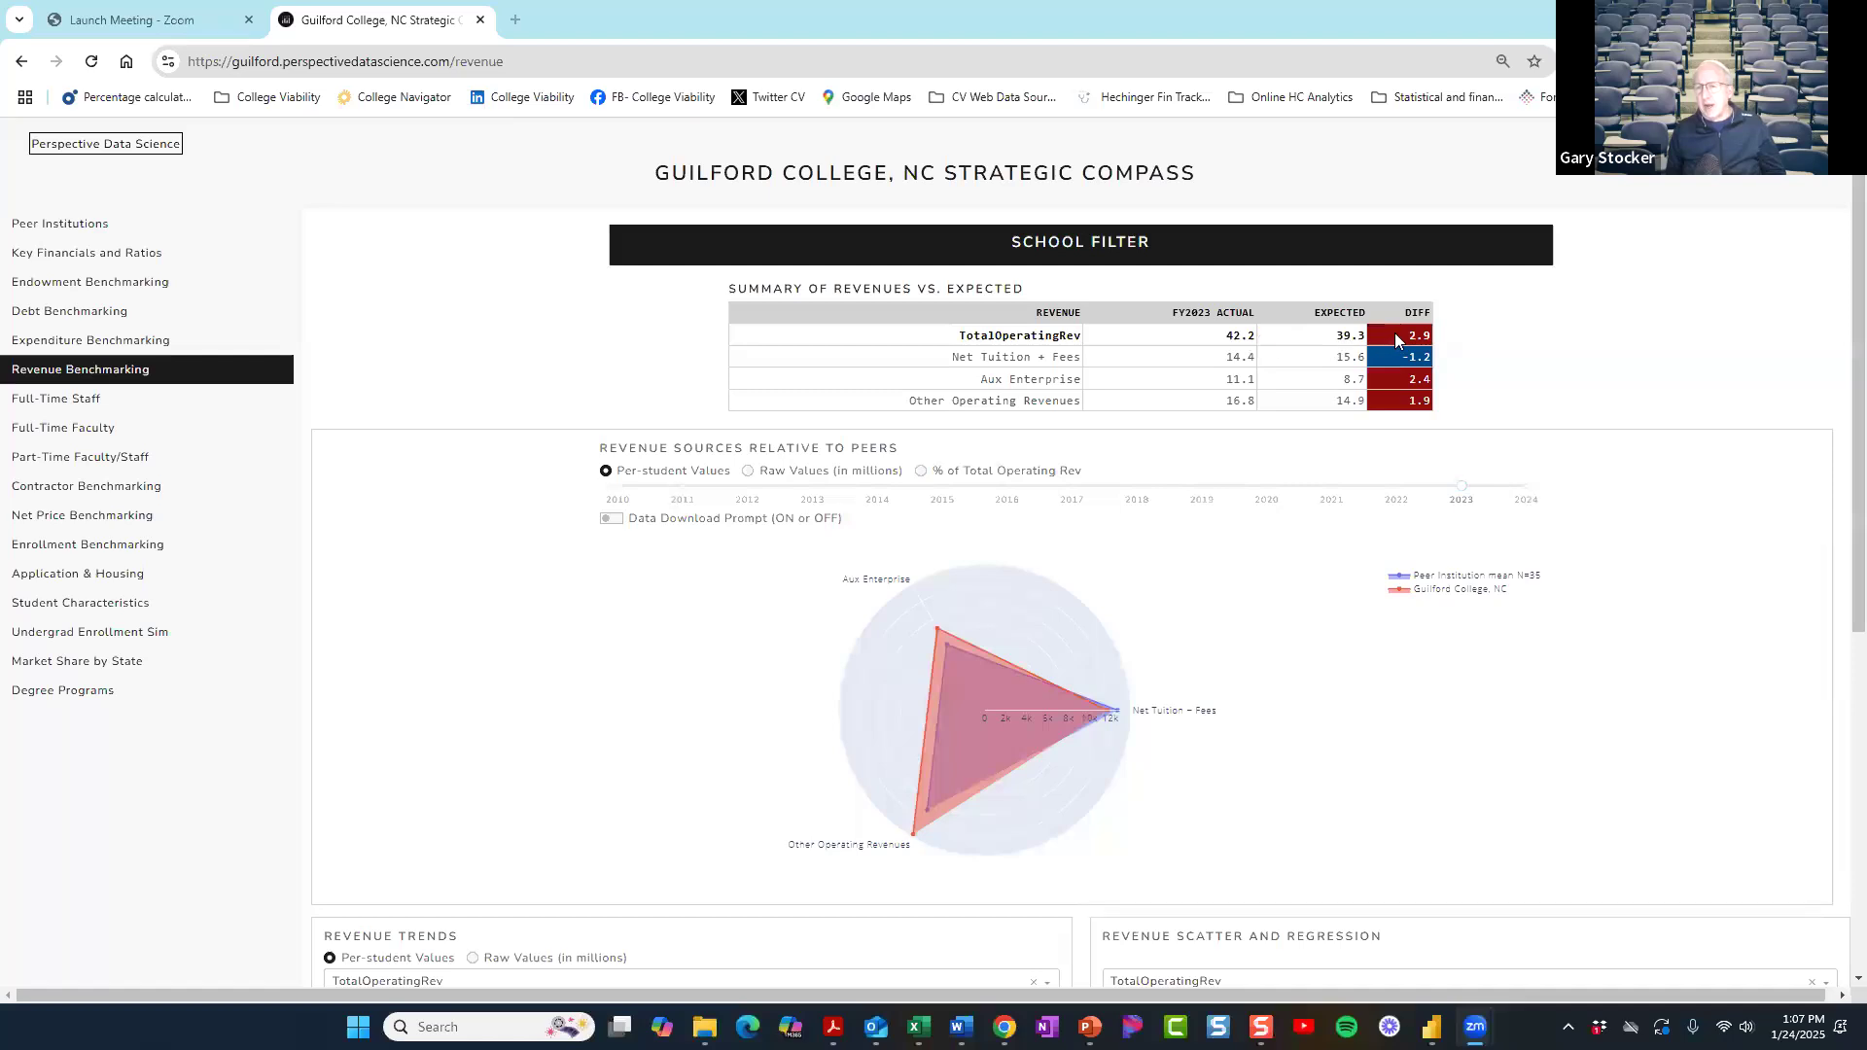
Step: Expand the school filter to review the selected peer institutions, and collapse it again
left_click(1156, 255)
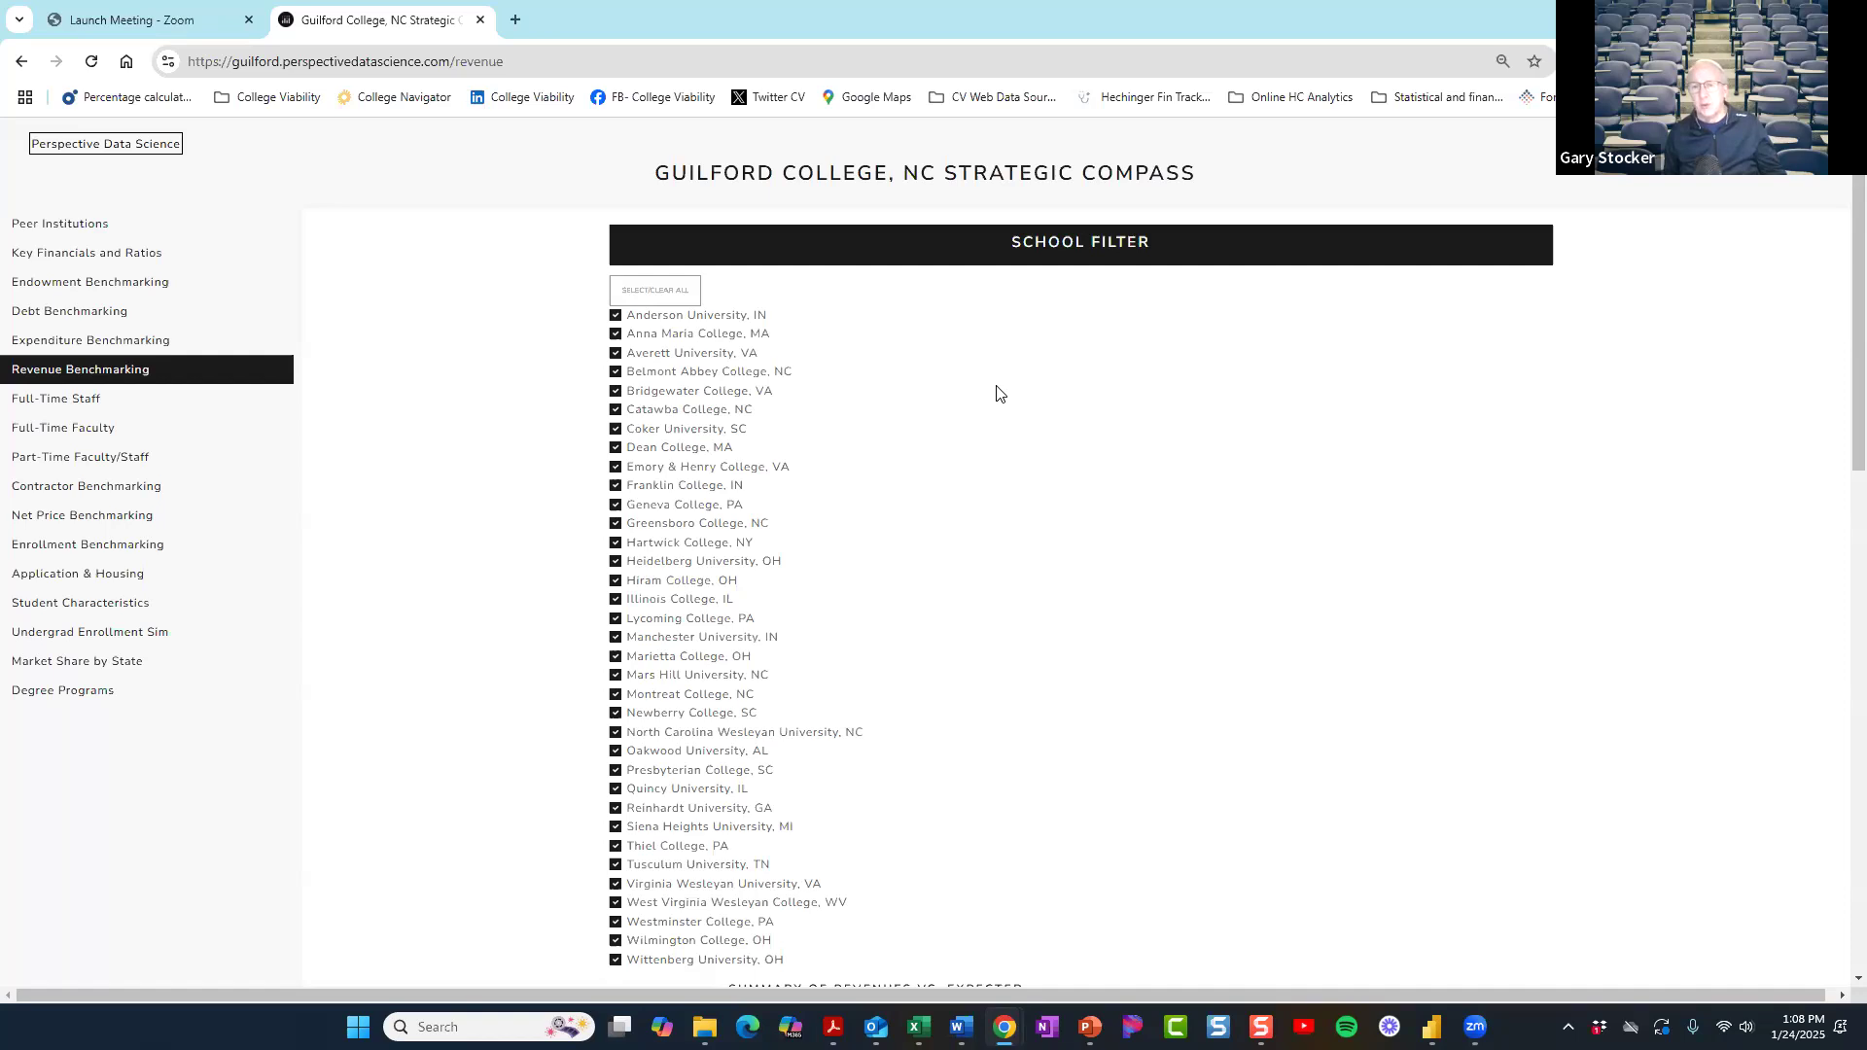
left_click(1055, 258)
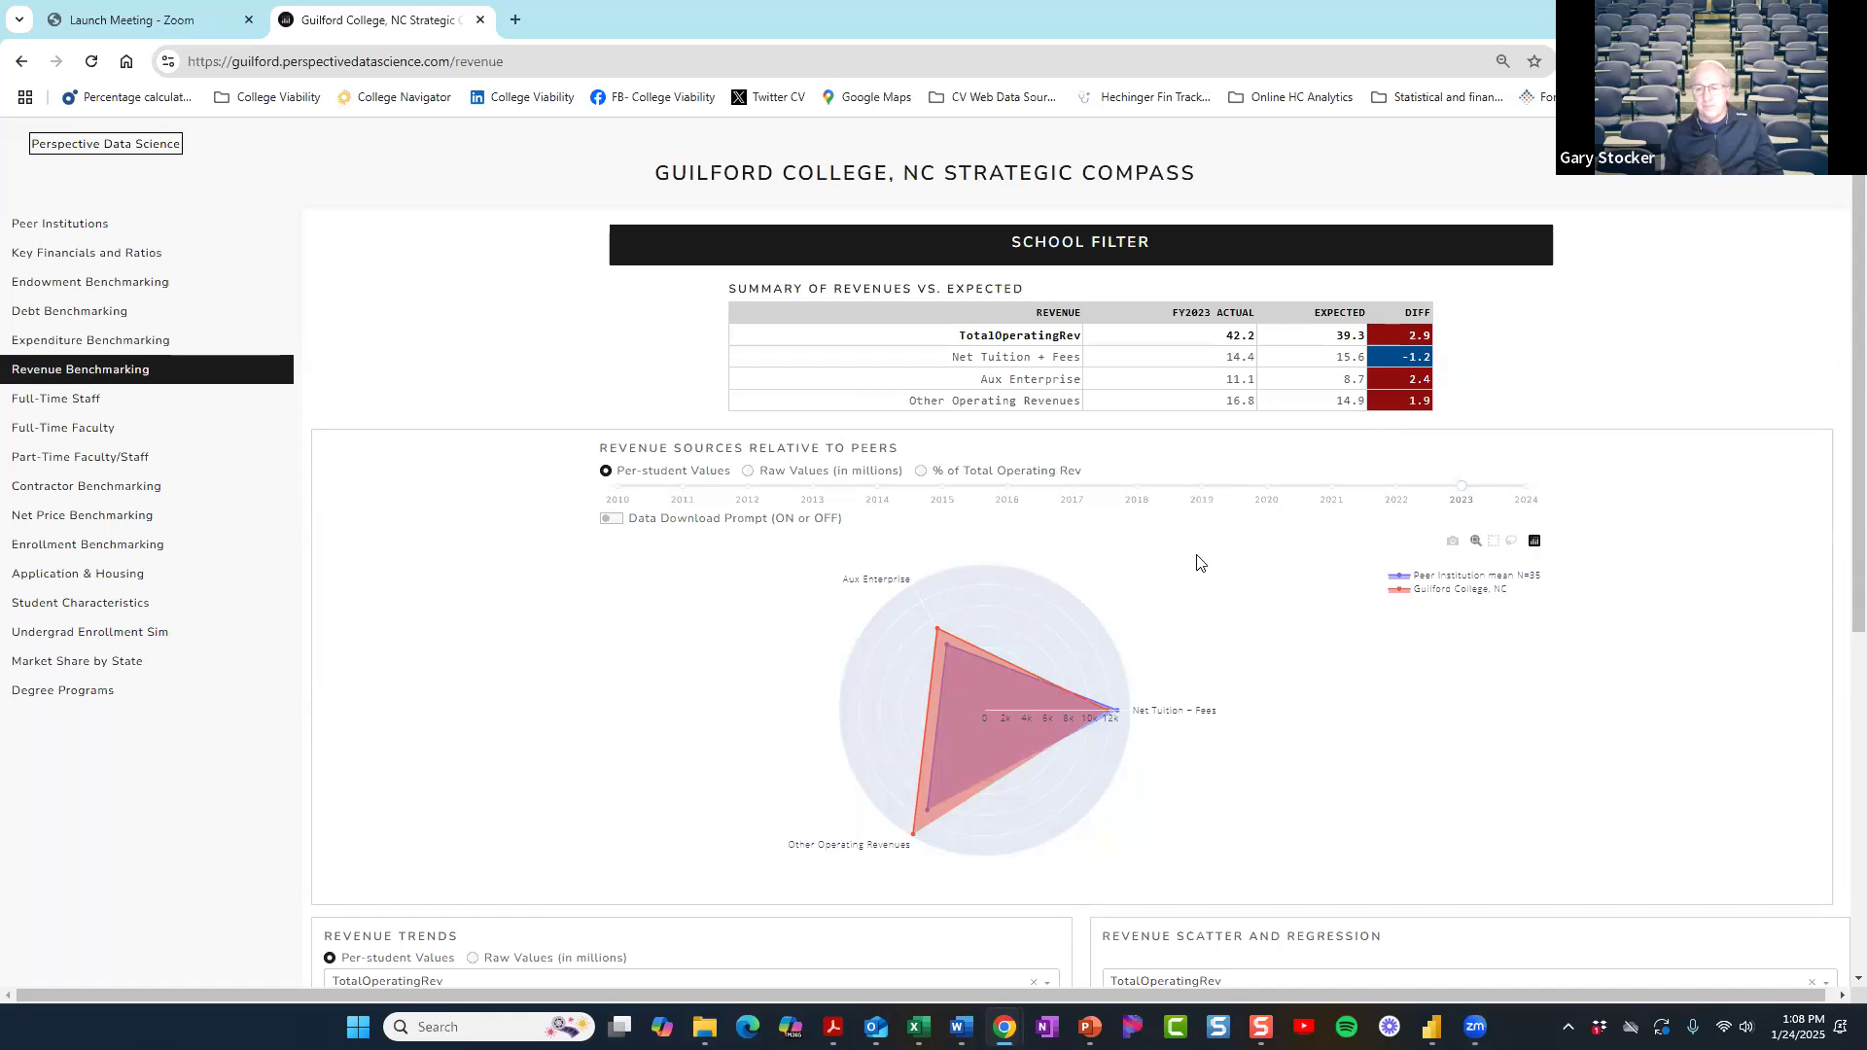
Step: Move the year of the Revenue Sources Relative to Peers chart through 2016, 2017 and 2018 to 2019
scroll(1197, 561, "down", 4)
scroll(1197, 561, "up", 2)
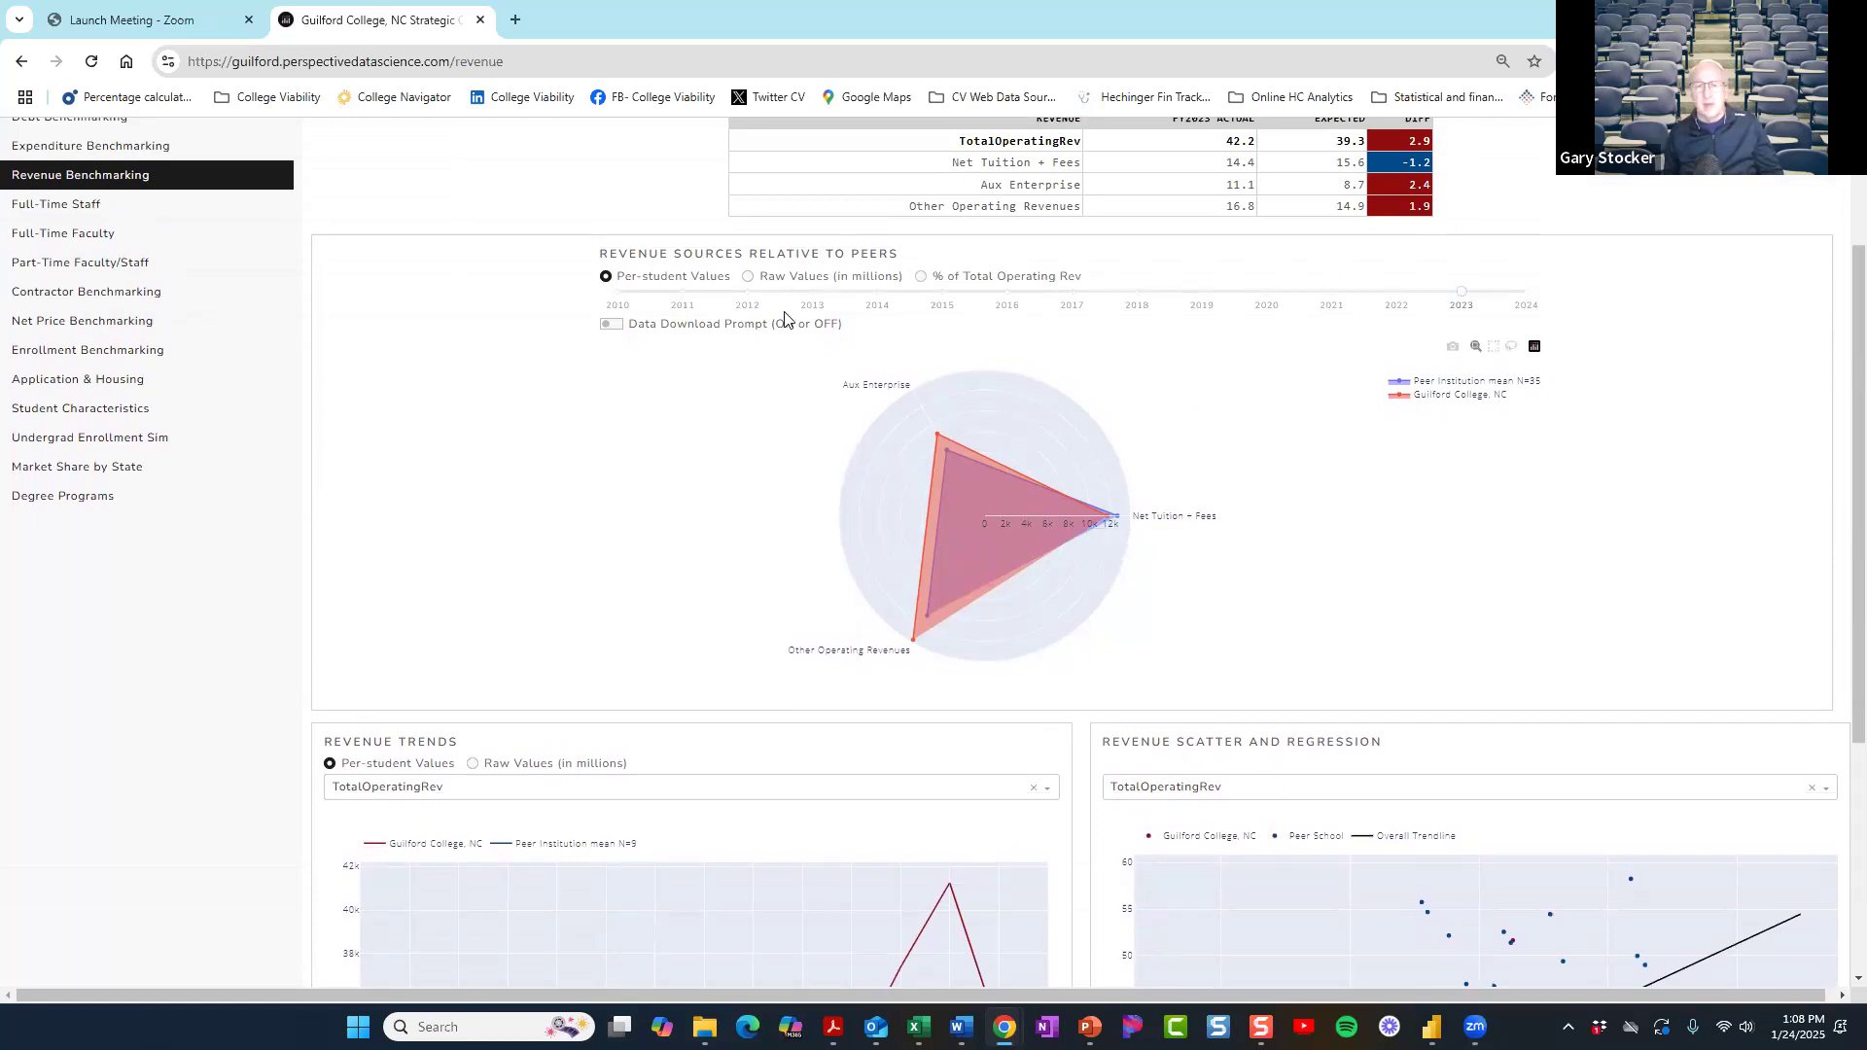
left_click(1006, 292)
left_click(1070, 292)
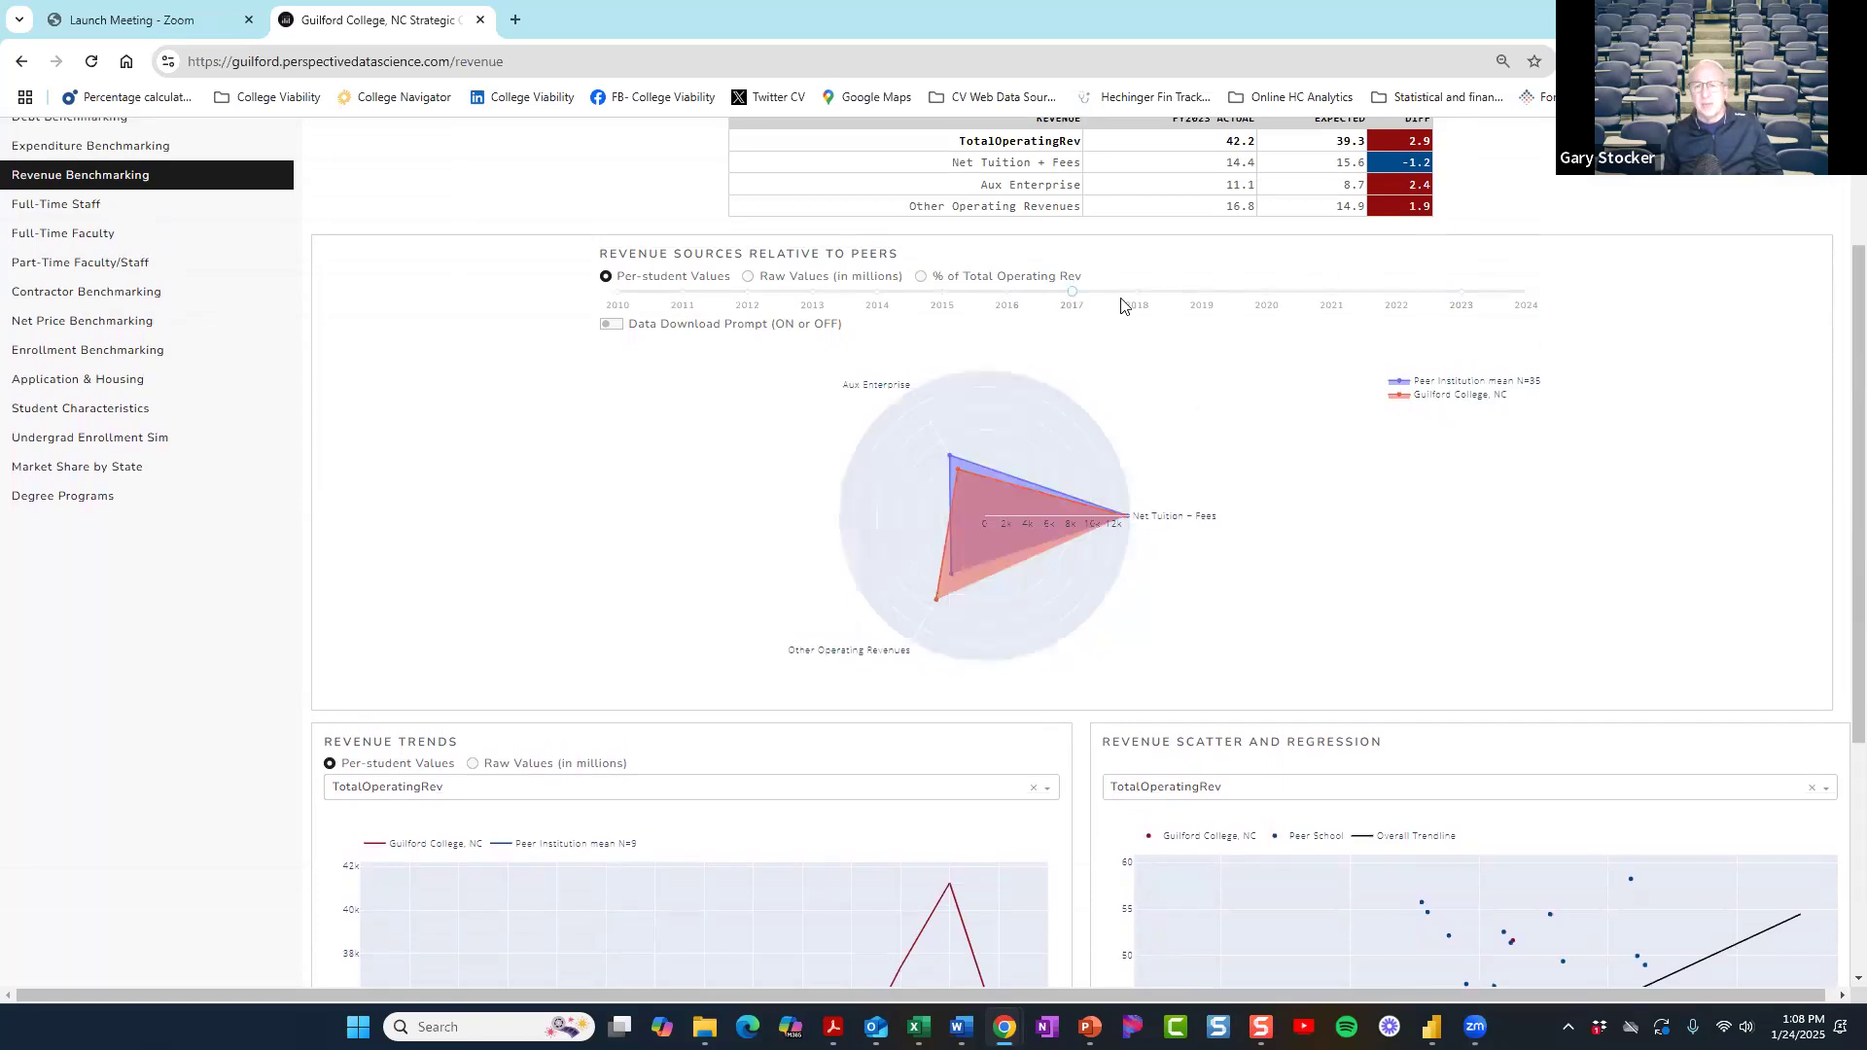
left_click(1138, 293)
left_click(1201, 292)
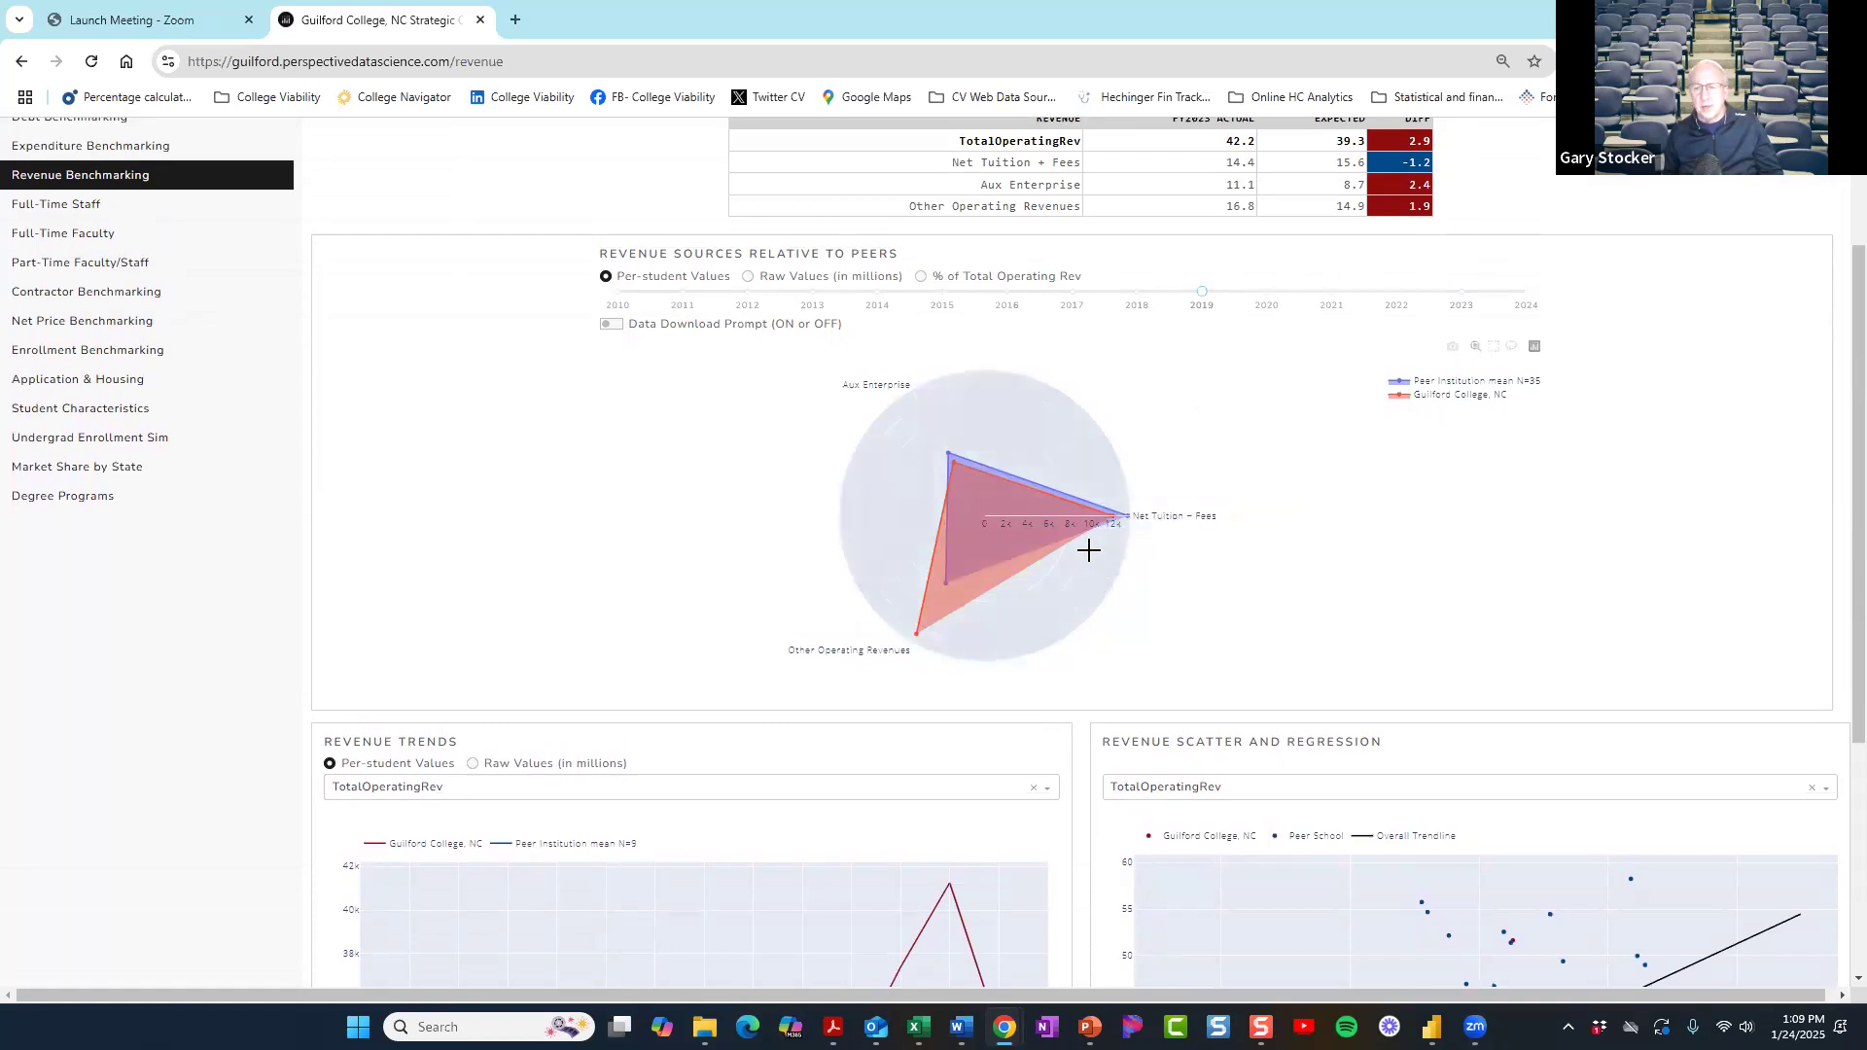
mouse_move(1136, 521)
left_mouse_down()
mouse_move(1115, 576)
mouse_move(1054, 609)
mouse_move(982, 629)
mouse_move(942, 616)
mouse_move(1146, 516)
left_mouse_up()
Step: Show the revenue sources radar chart in raw values (in millions), then as % of Total Operating Rev
left_click(746, 277)
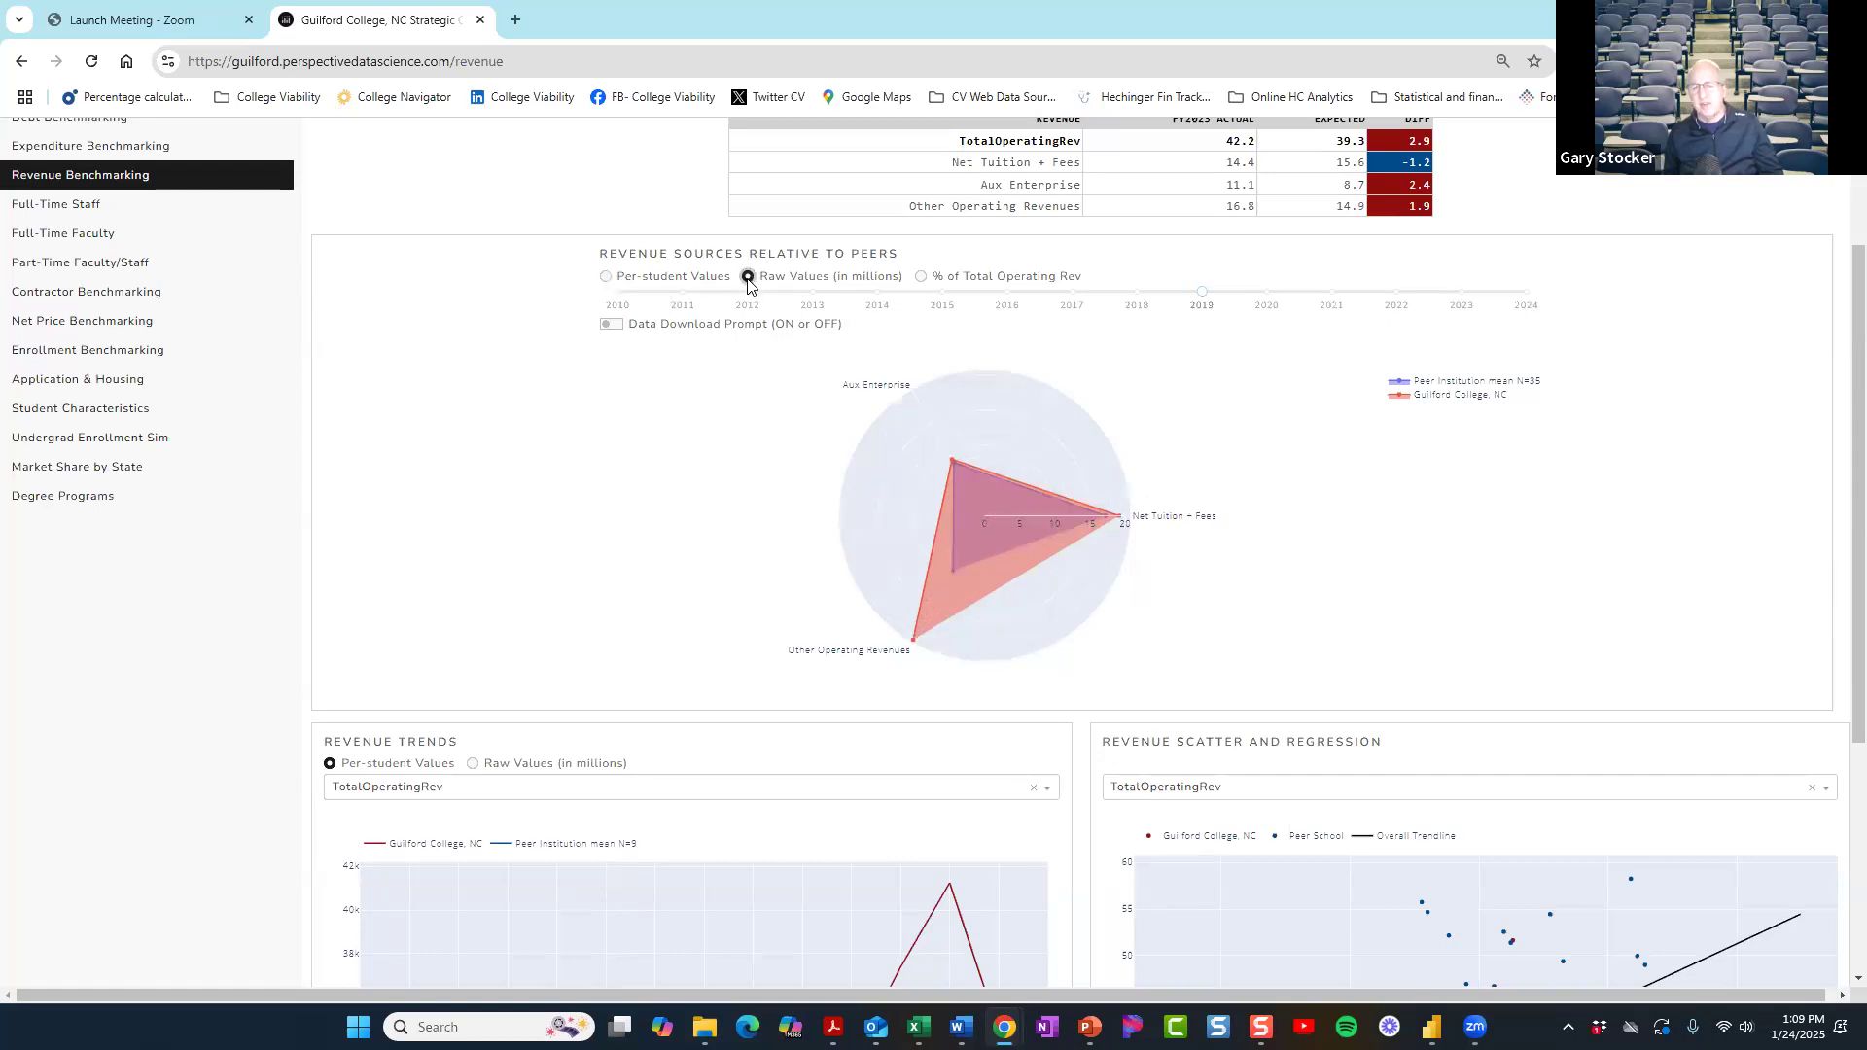
left_click(921, 277)
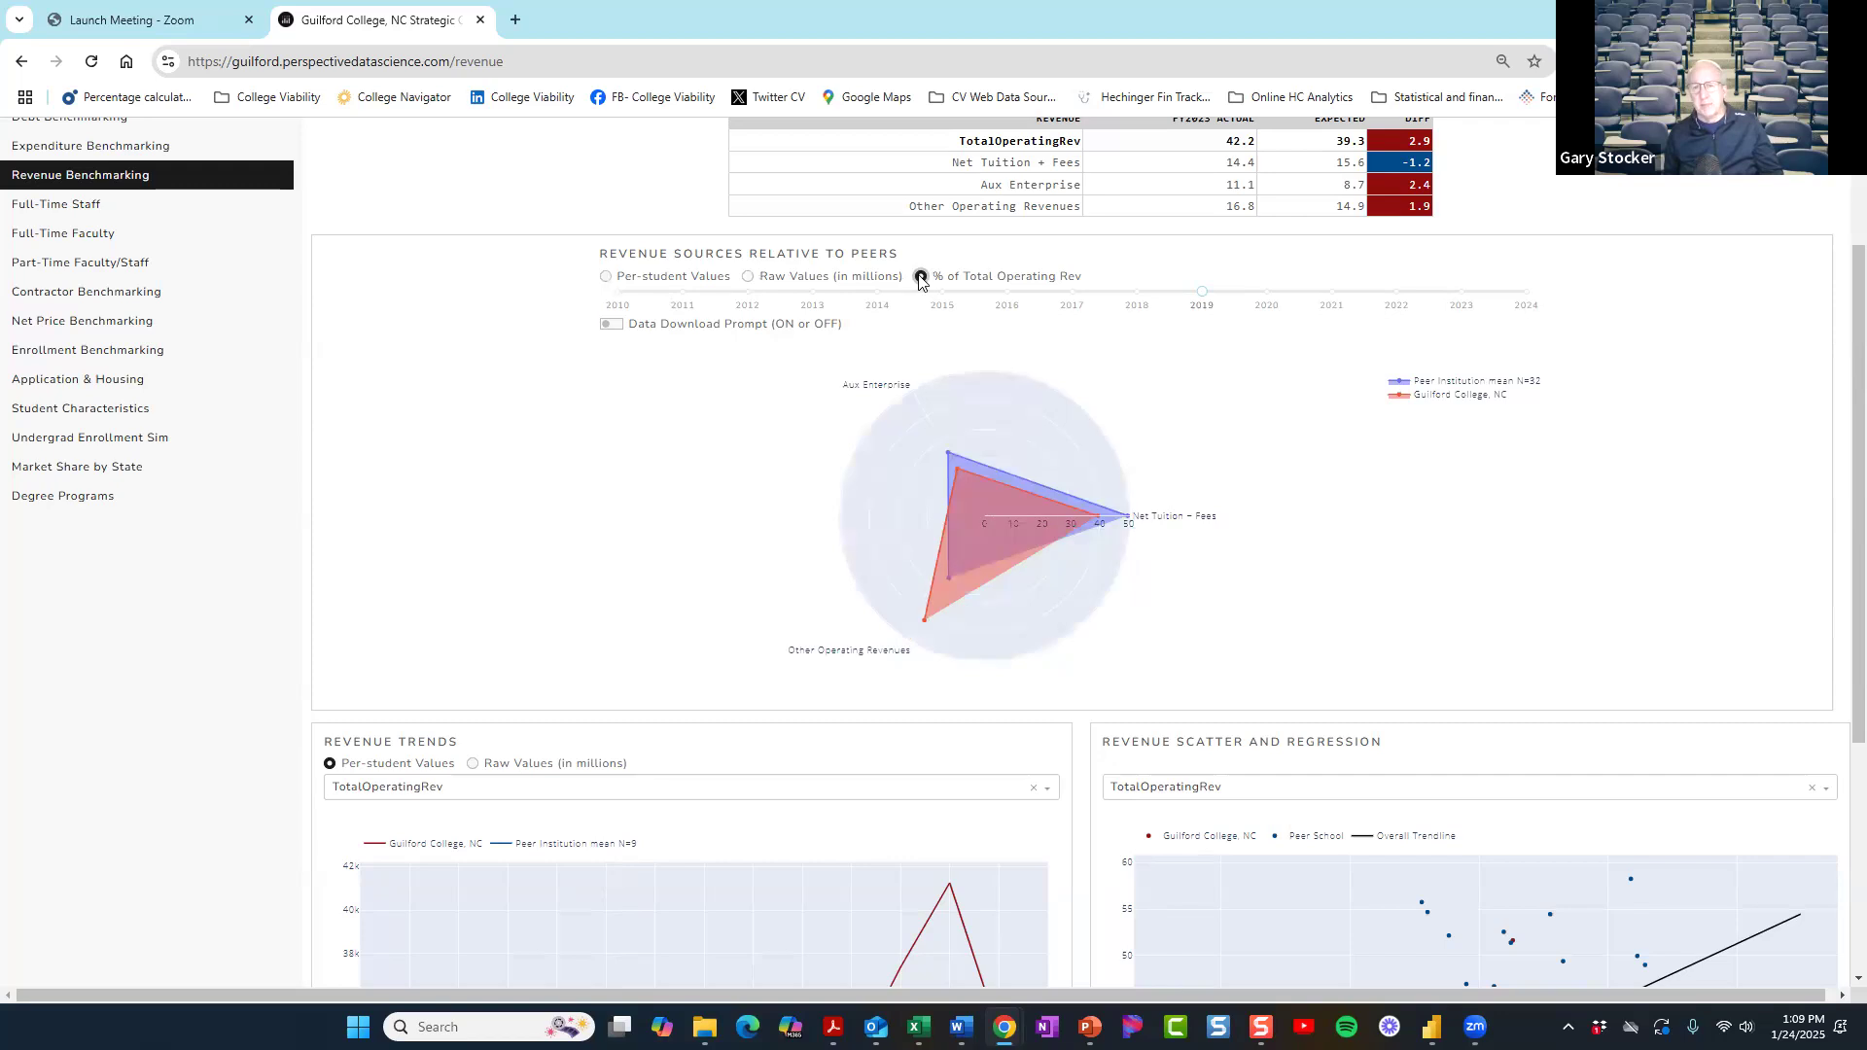
left_click_drag(1128, 525, 1313, 512)
Step: Review the Revenue Trends chart for TotalOperatingRev, then change its variable to Net Tuition + Fees
scroll(1313, 512, "down", 4)
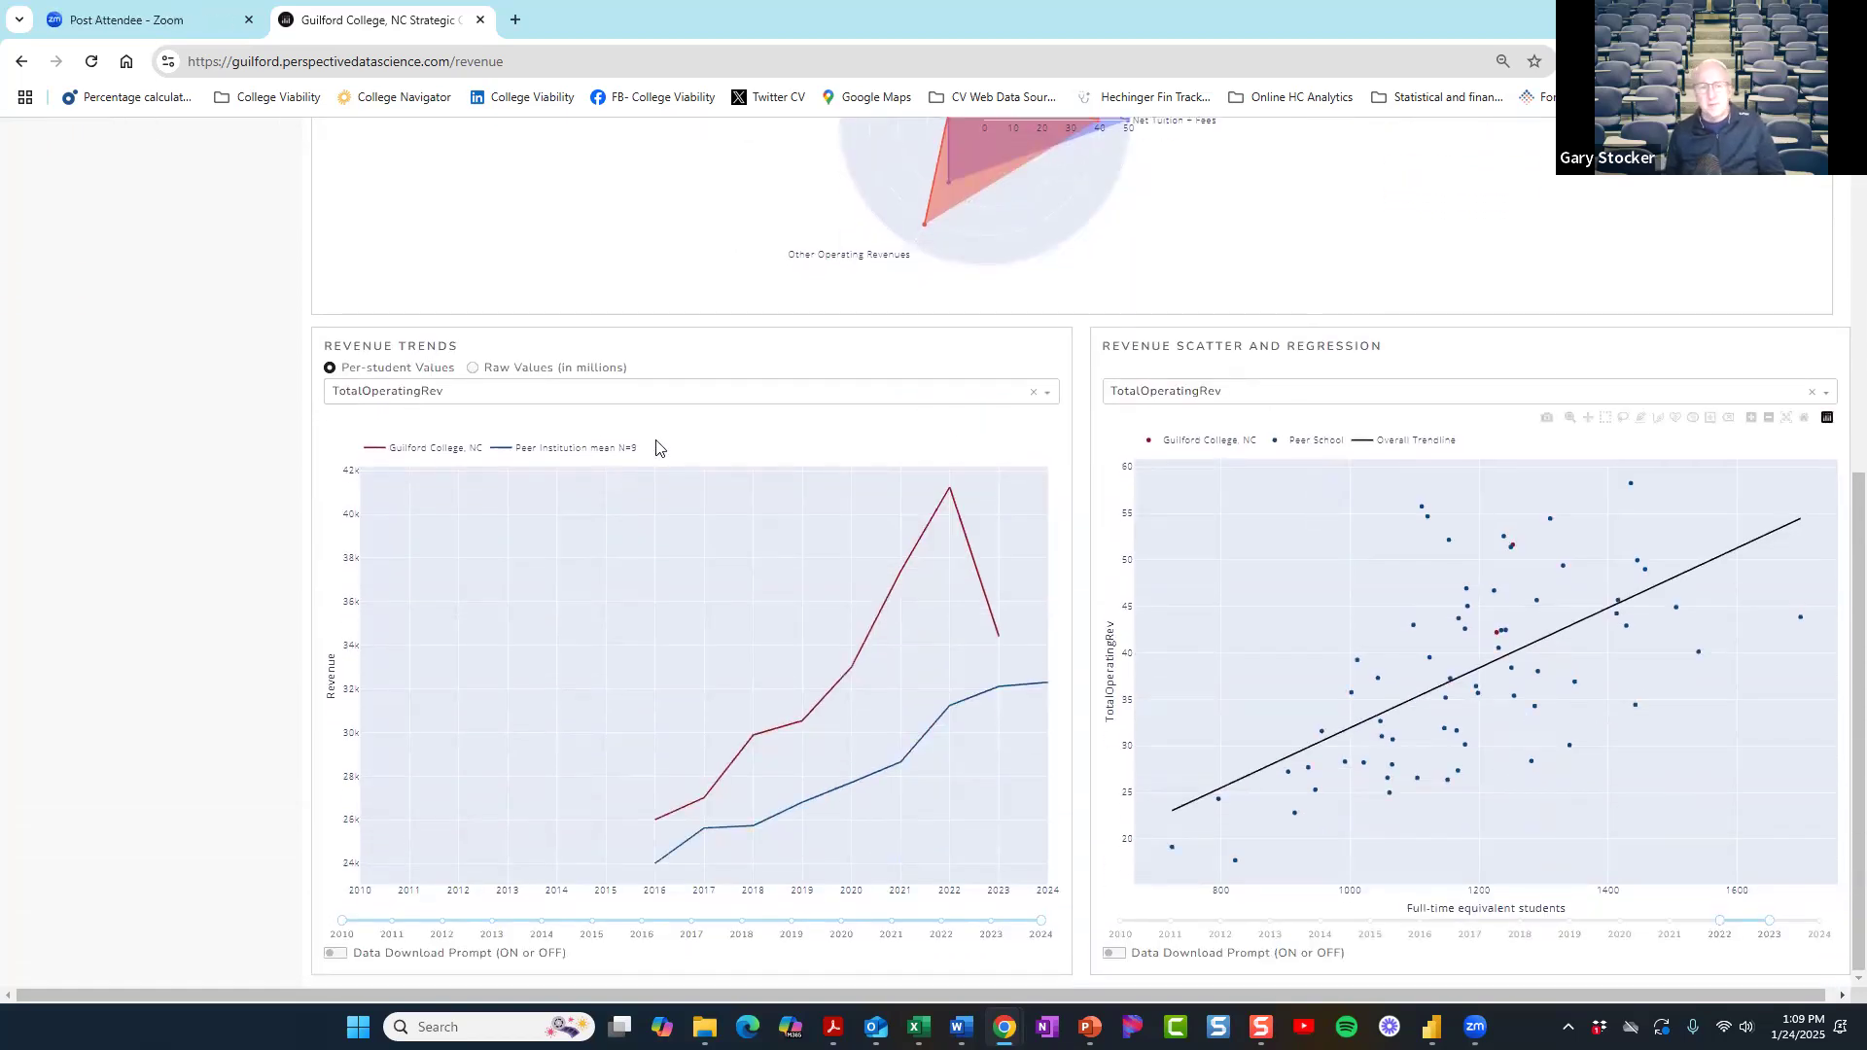
left_click(555, 394)
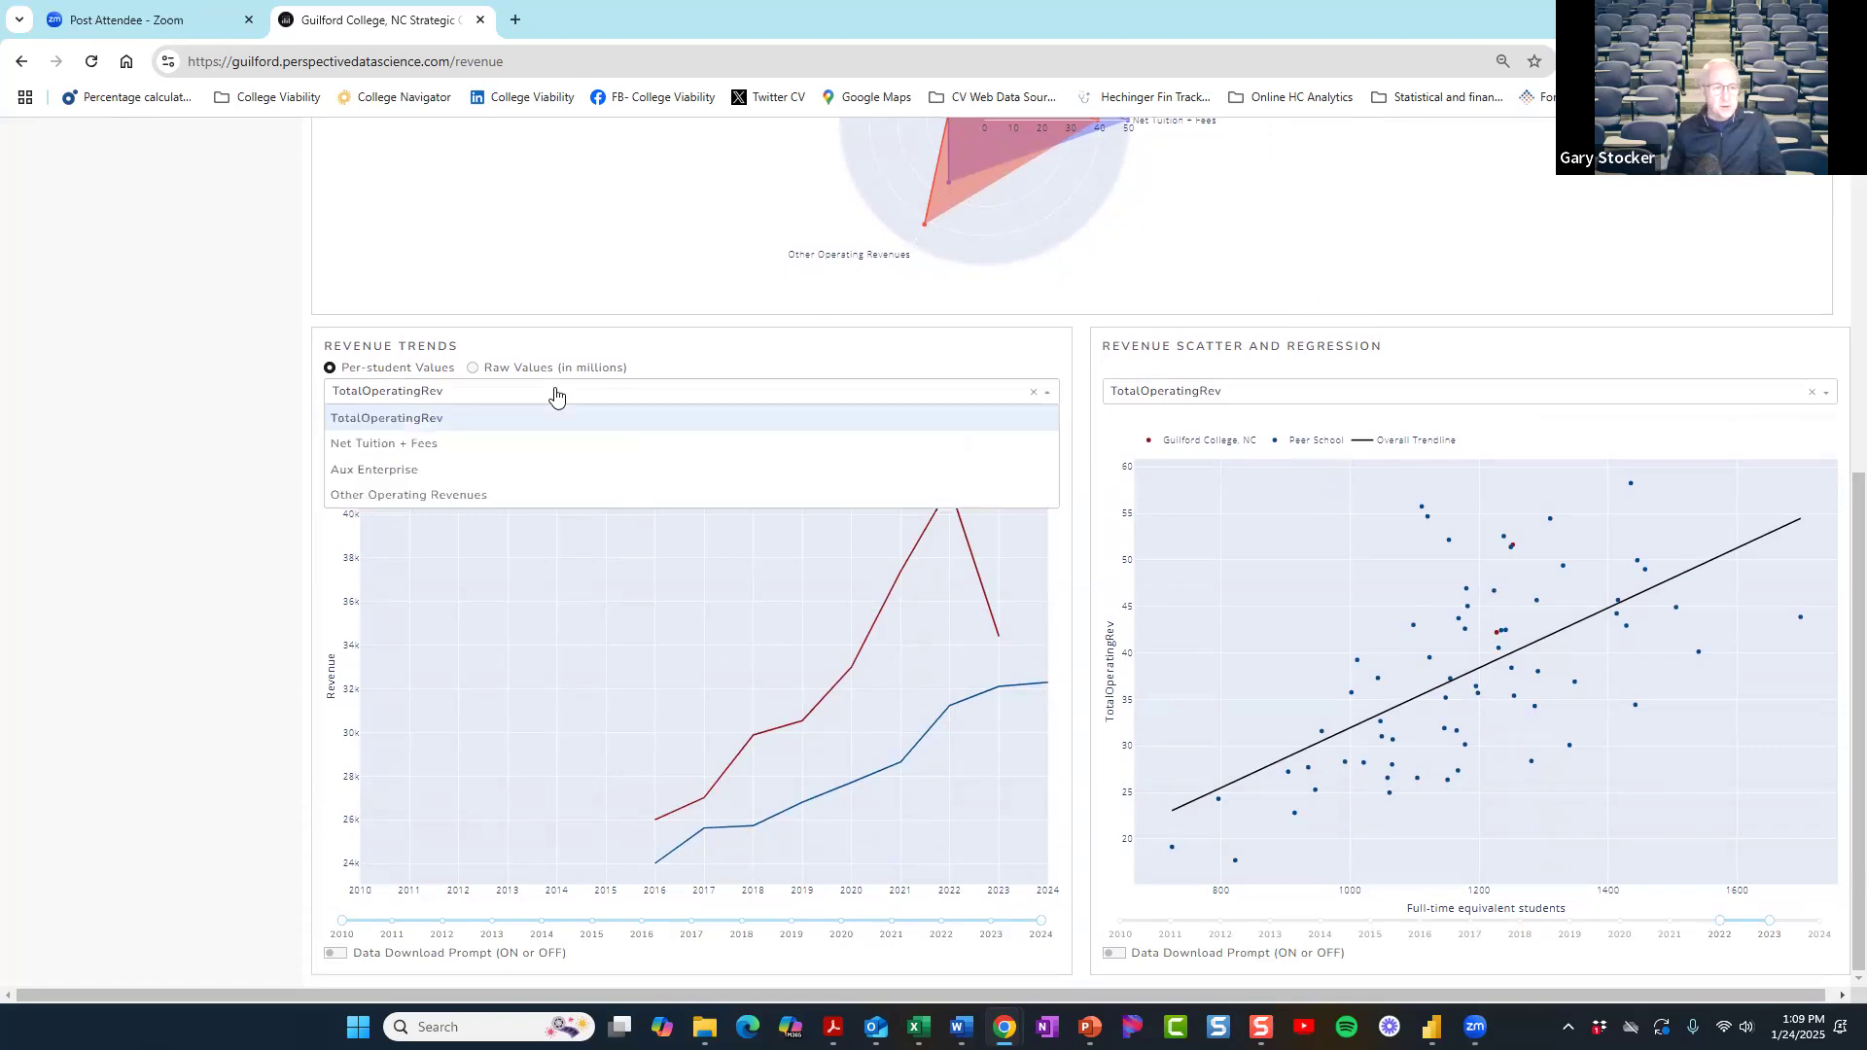
left_click(476, 418)
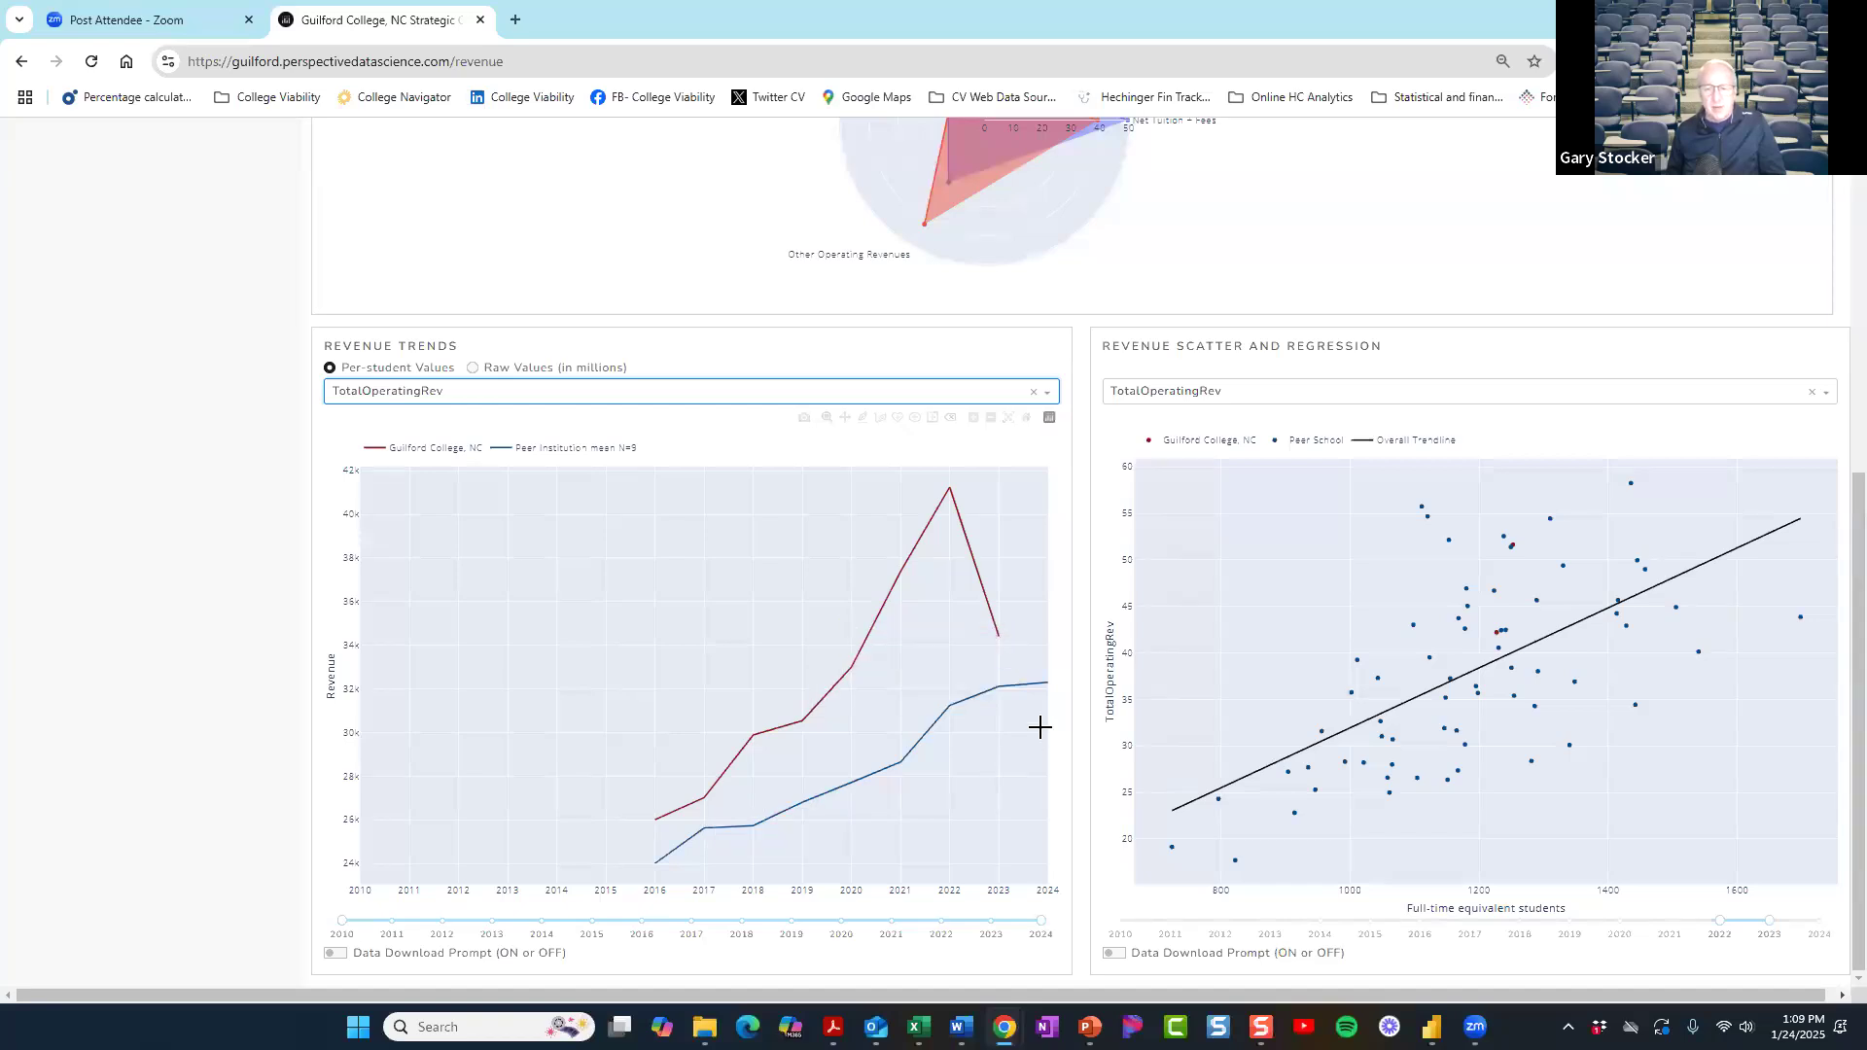
mouse_move(1038, 676)
left_click(526, 393)
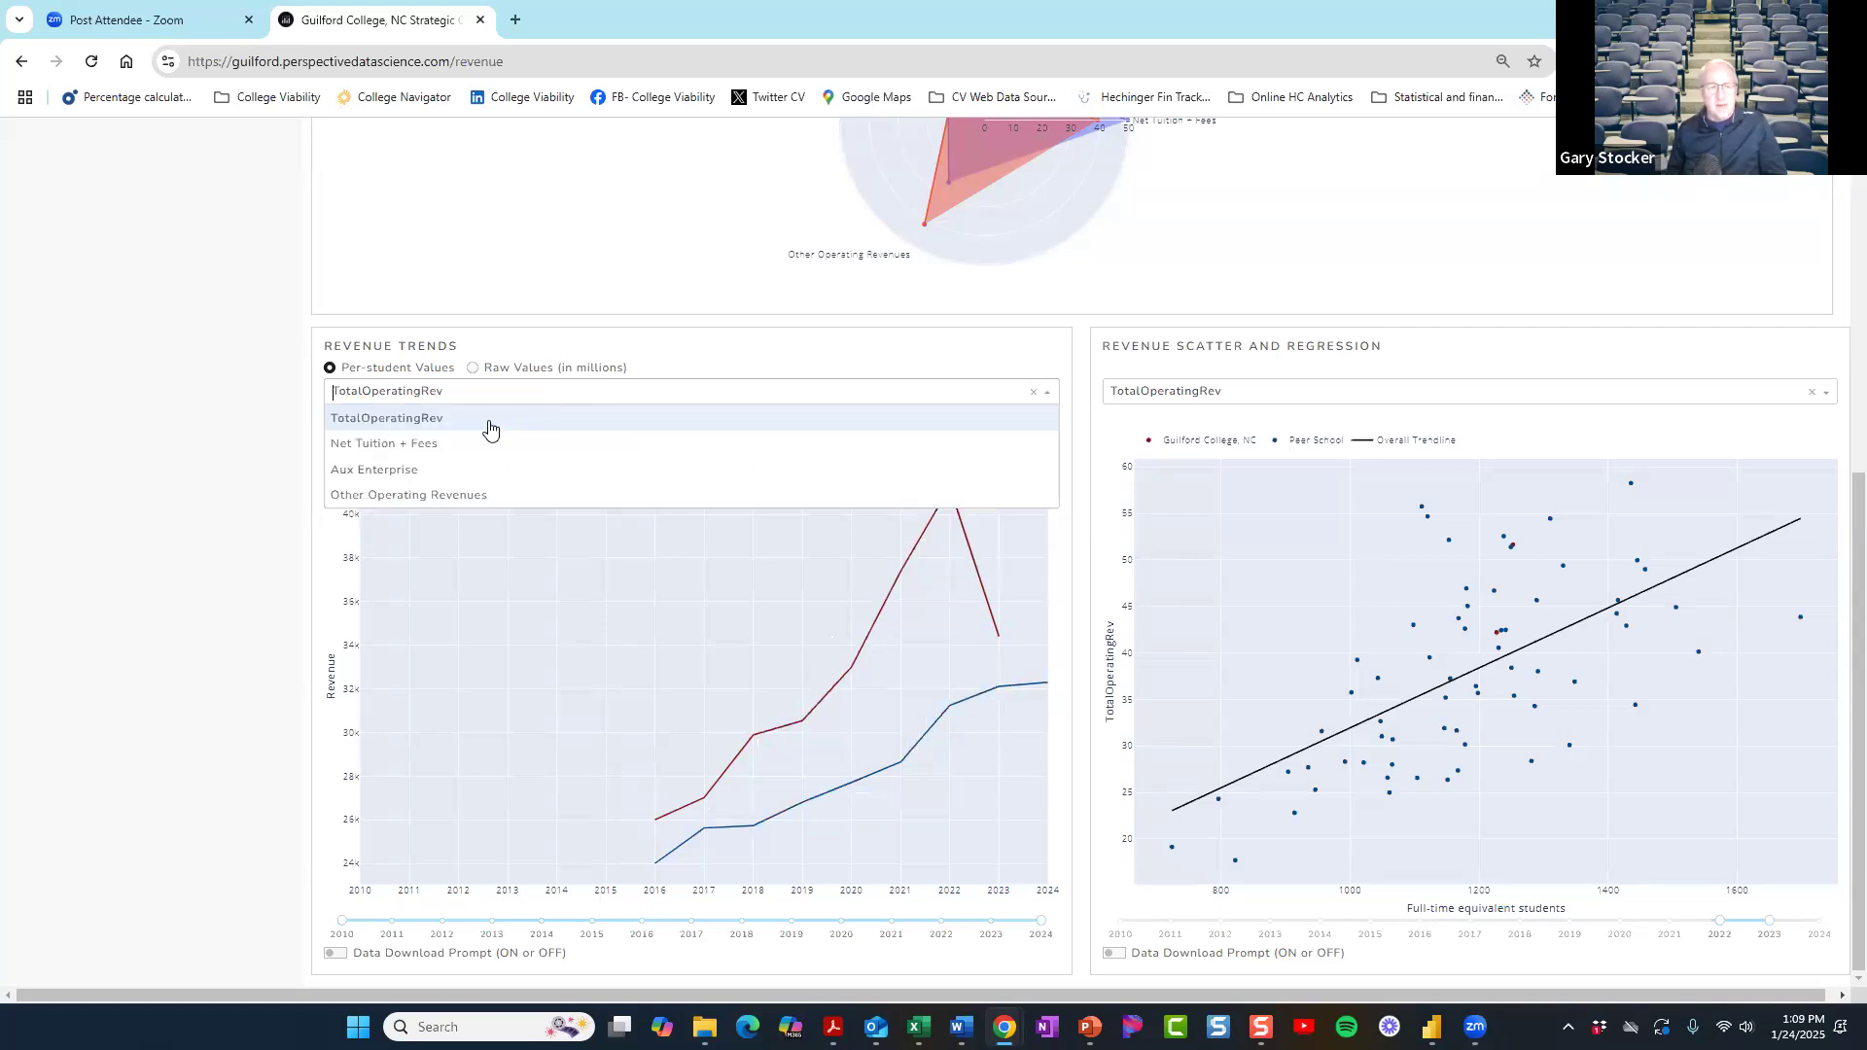
left_click(437, 447)
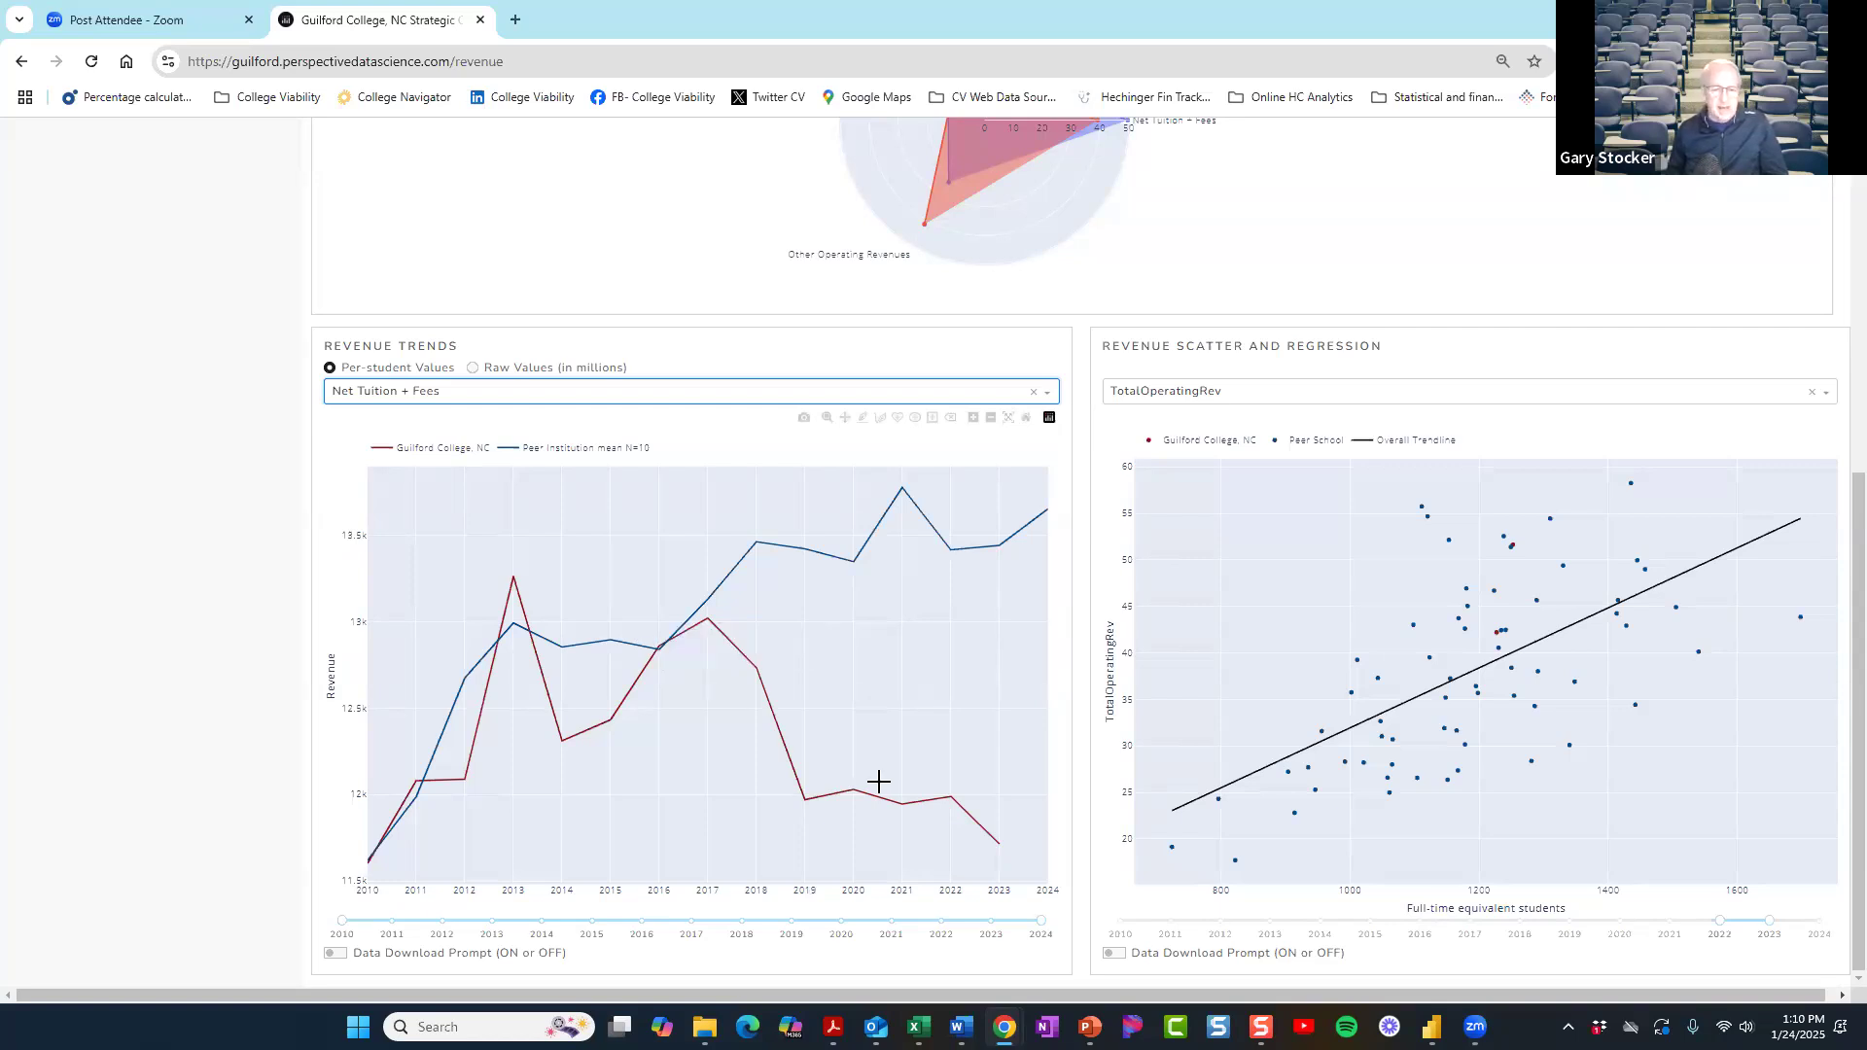
Step: Change the Revenue Trends variable to Aux Enterprise and inspect Guilford College's 2023 data point
left_click(690, 394)
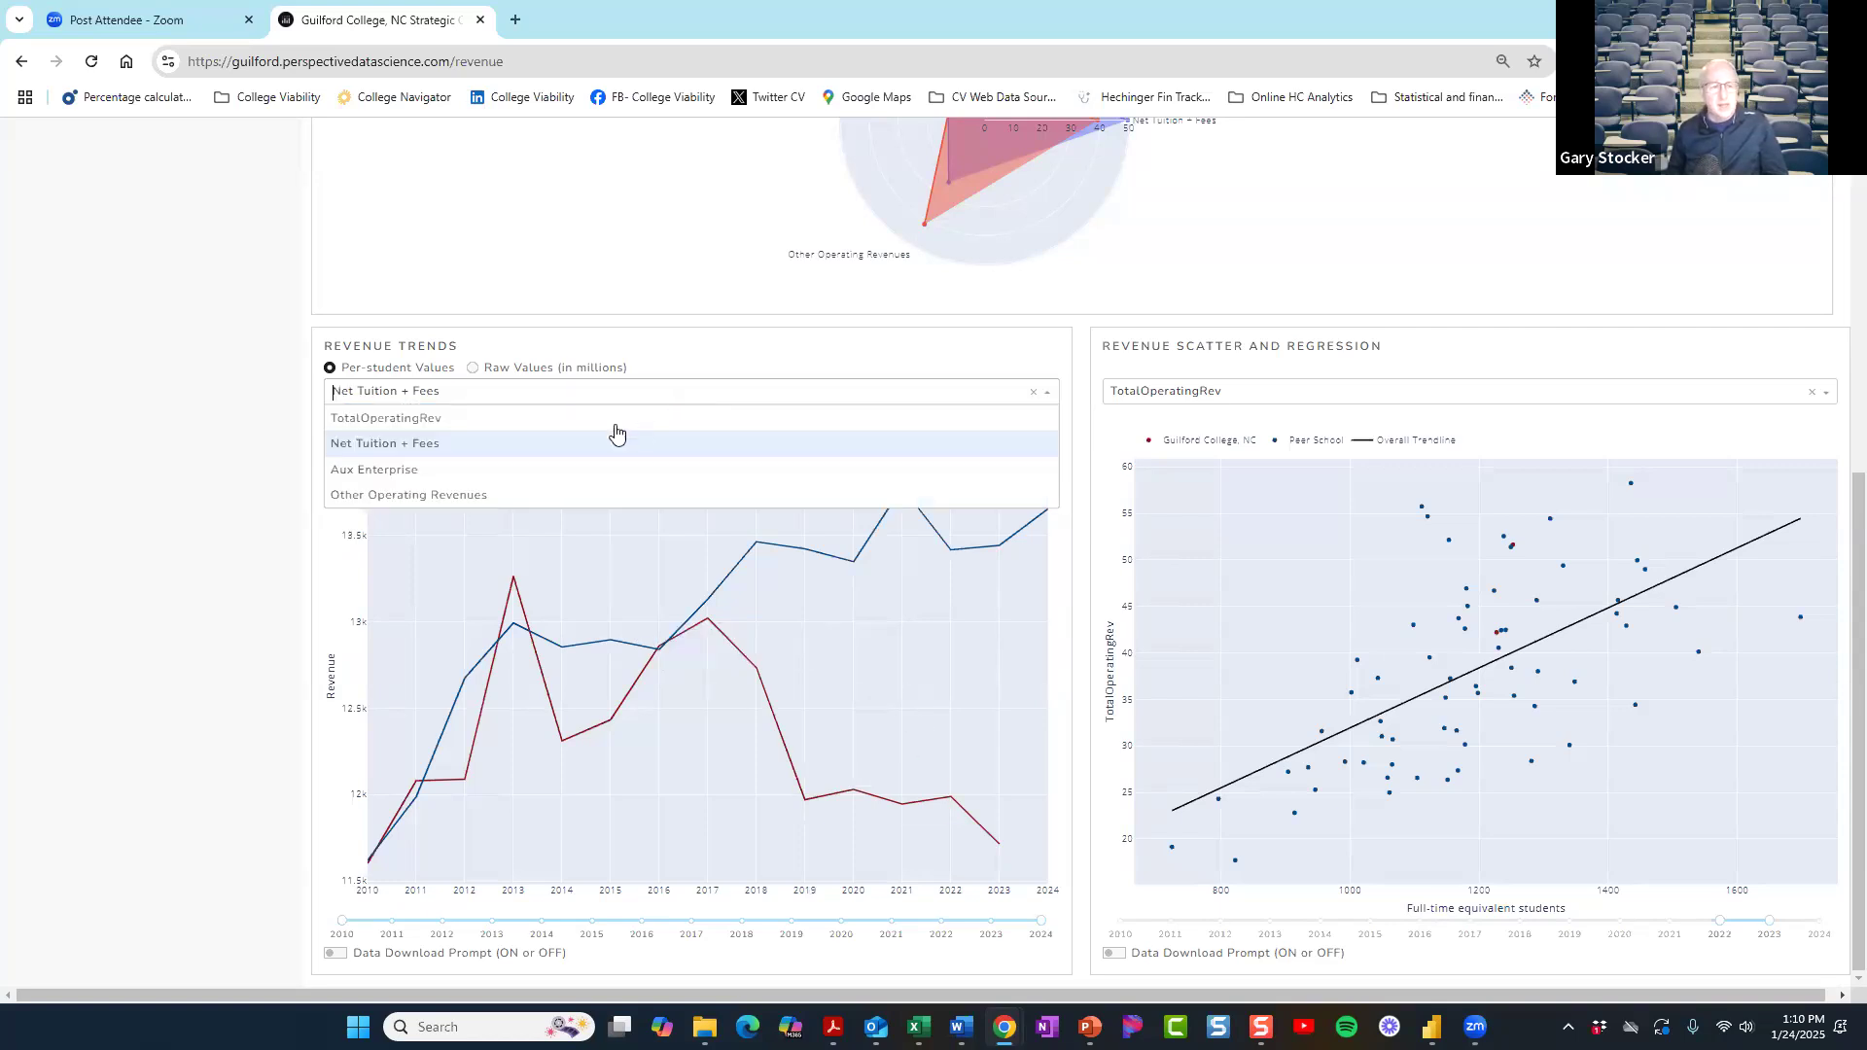
left_click(451, 470)
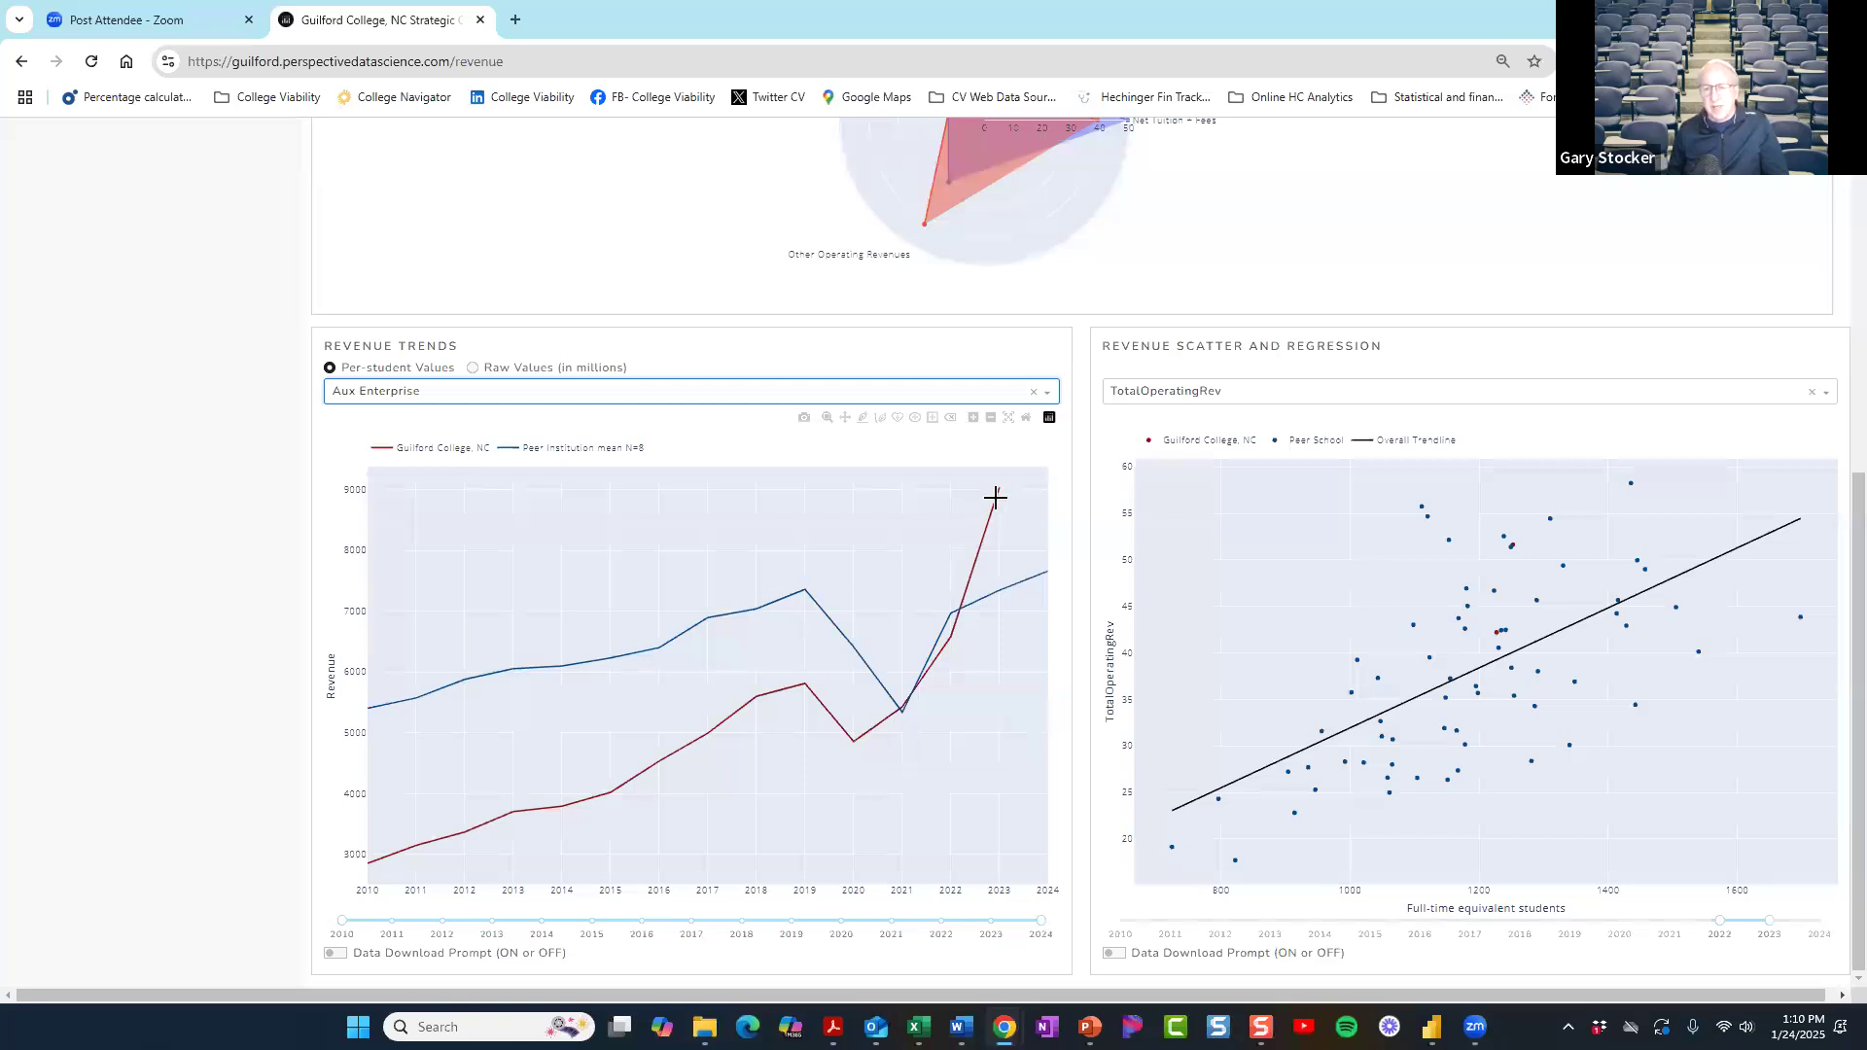
mouse_move(1000, 487)
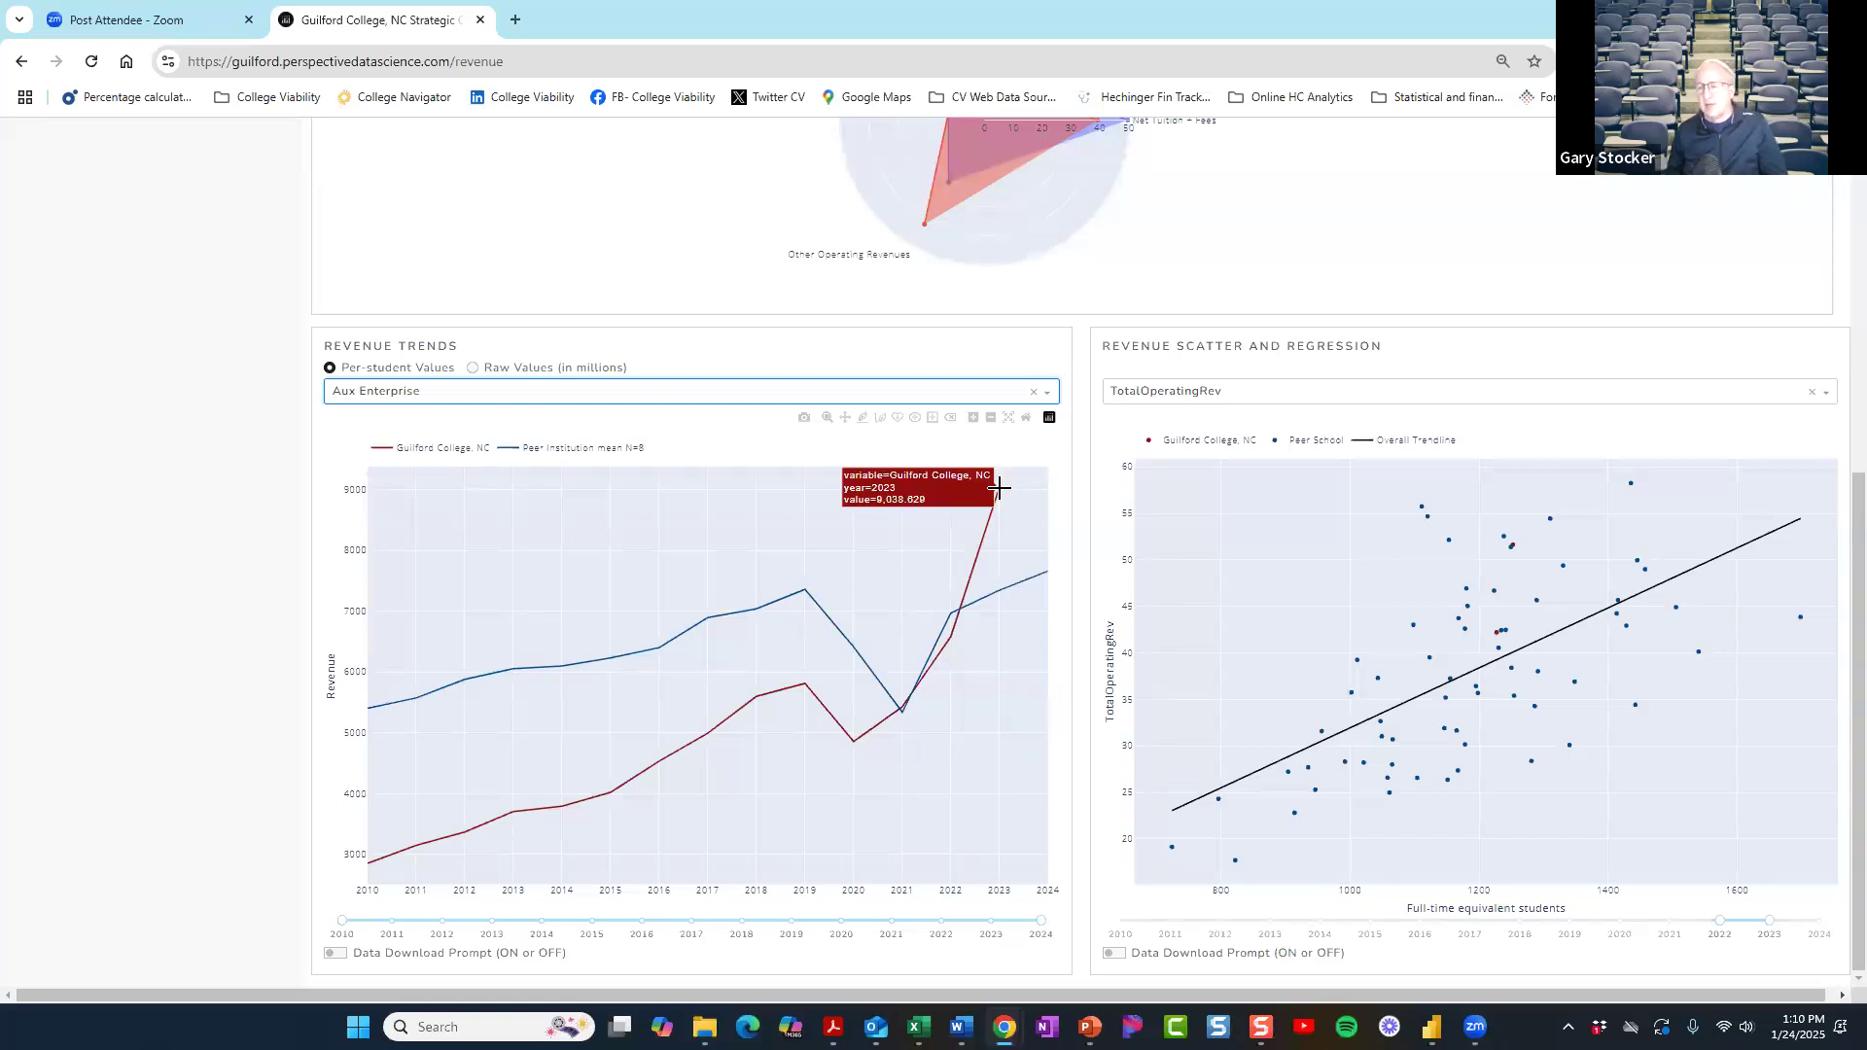
Step: Hide the Peer School series in the revenue scatter plot, inspect Guilford College's 2022 point, and restore the series
mouse_move(1526, 635)
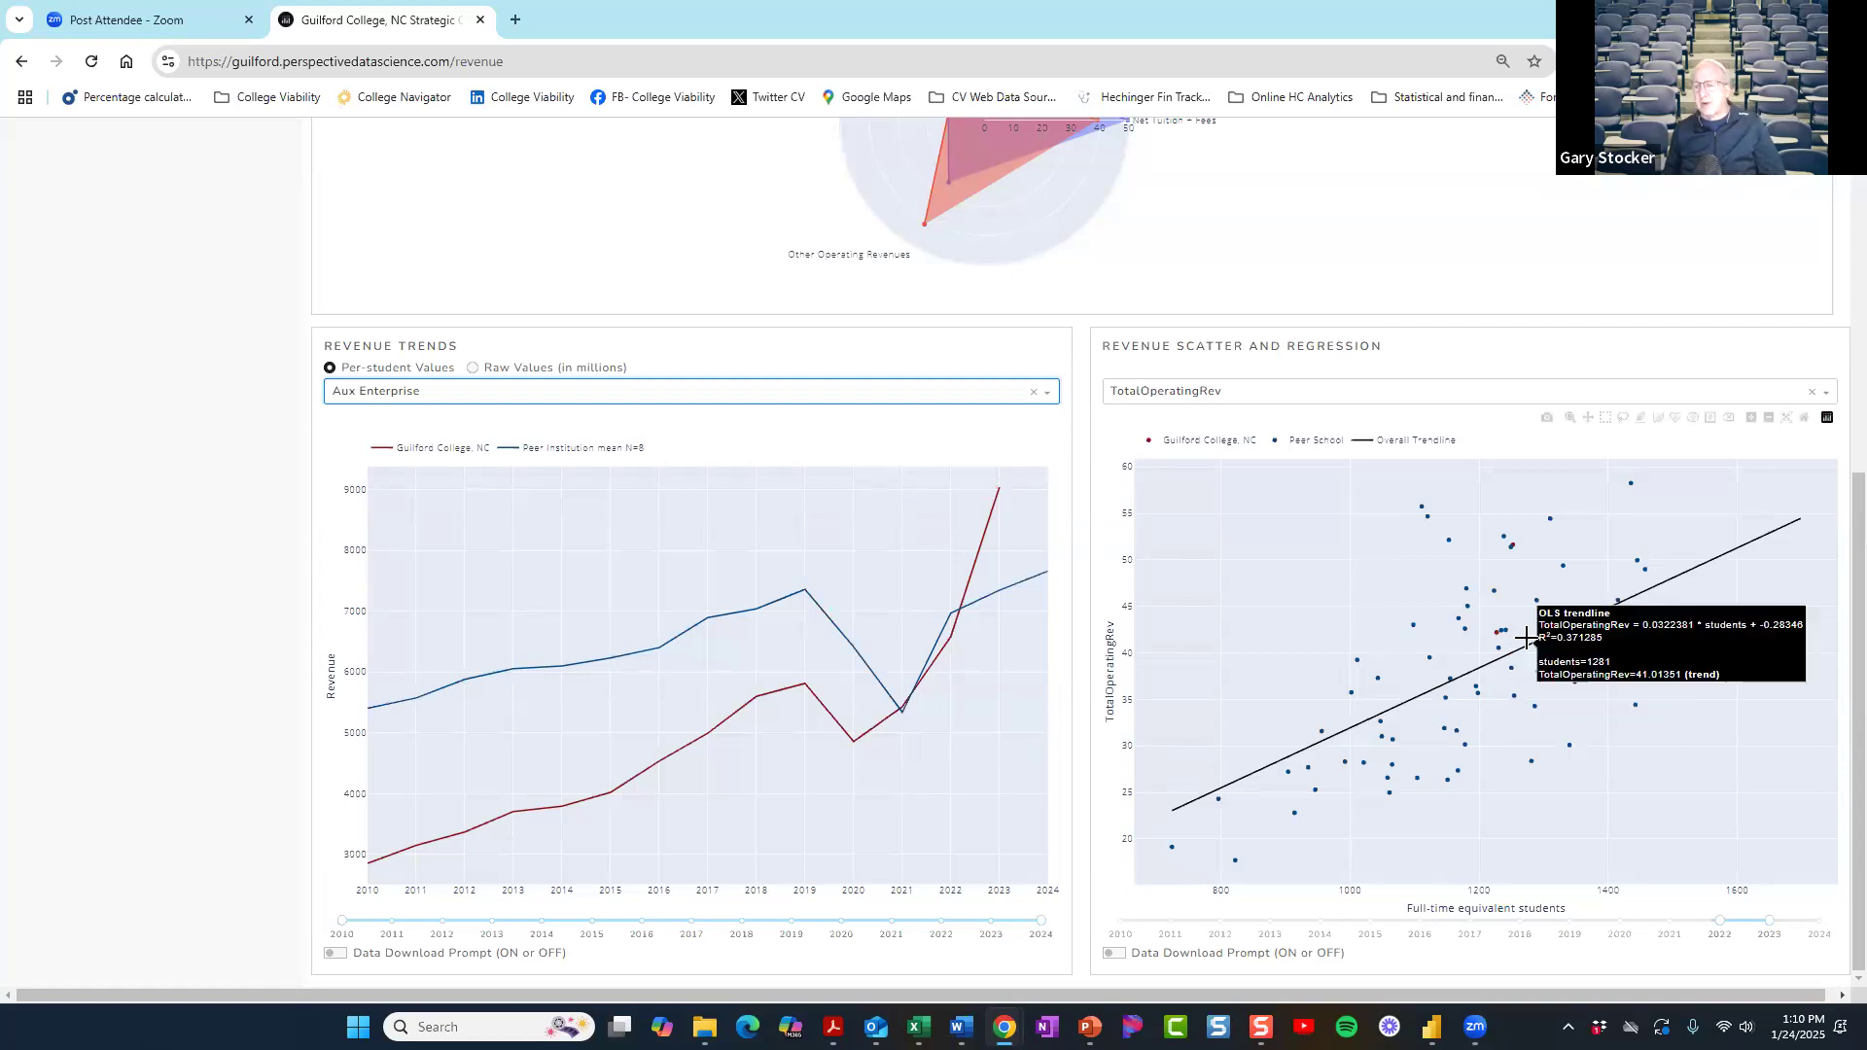
left_click(1320, 440)
mouse_move(1519, 516)
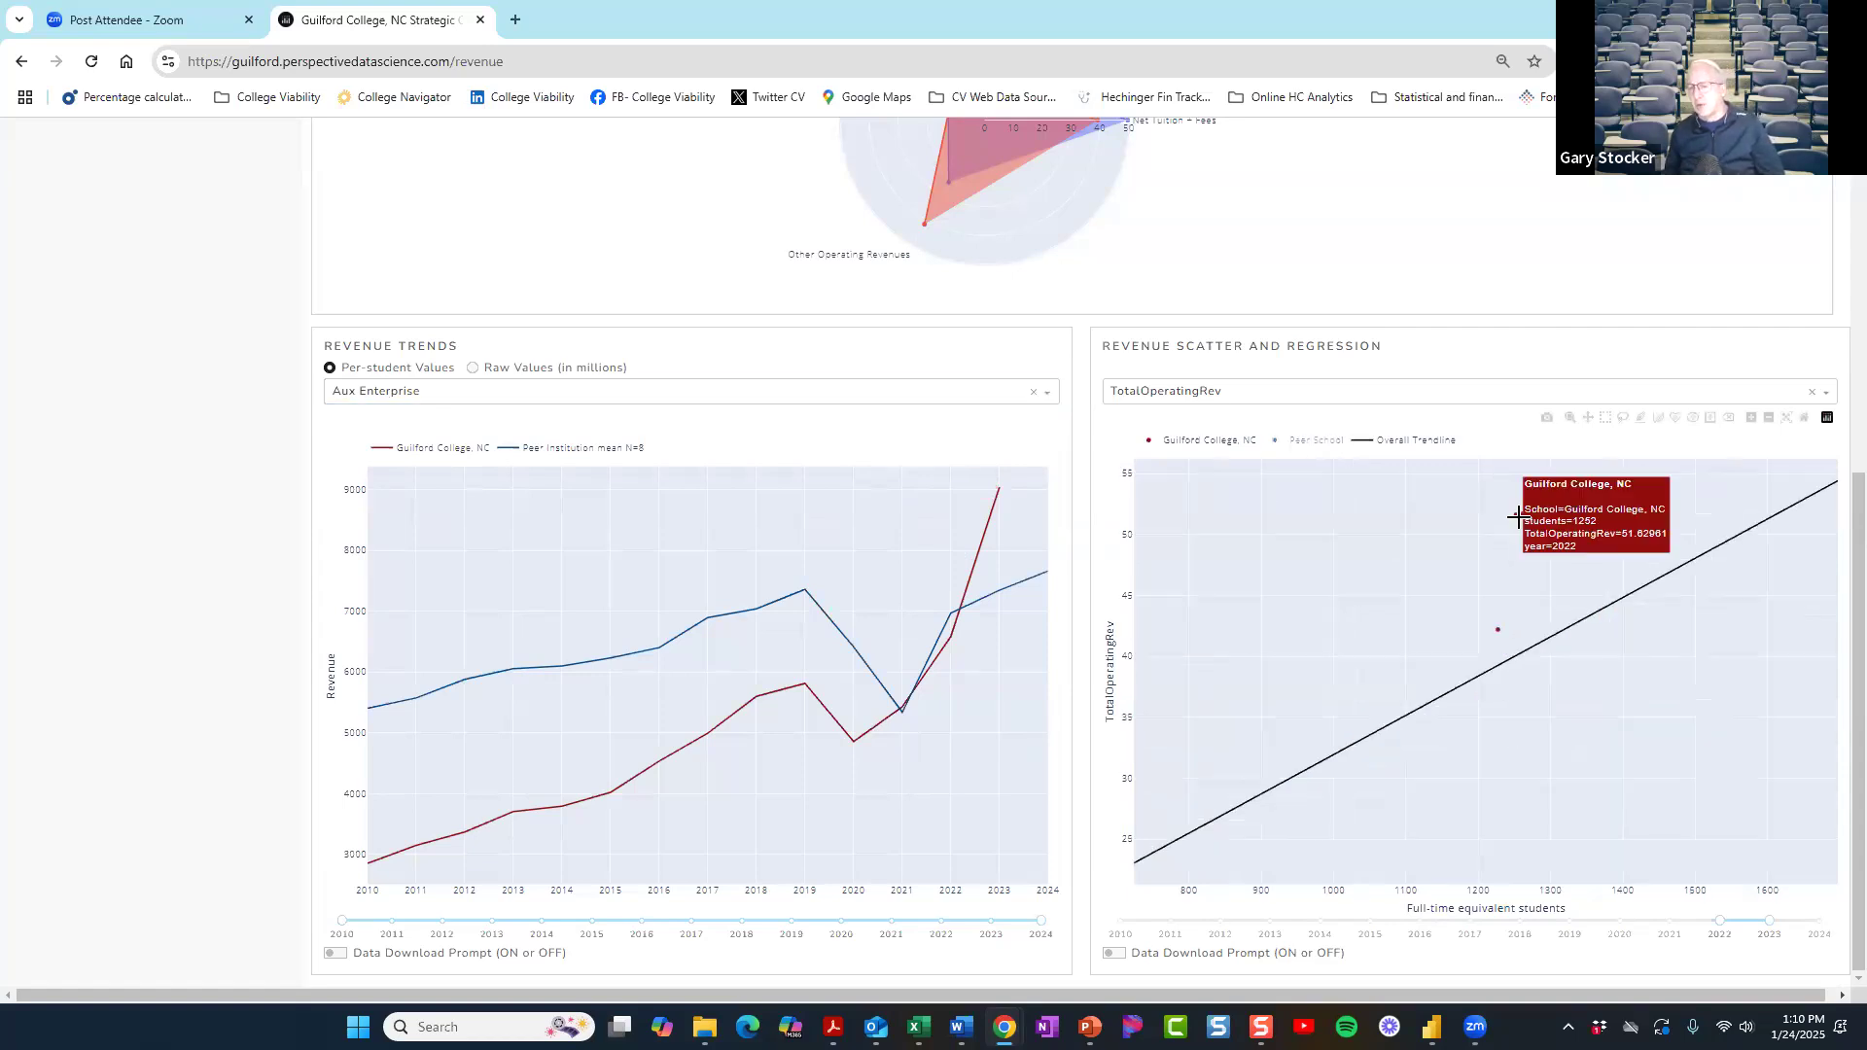
left_click(1312, 445)
Step: Inspect individual peer school points above and below the trendline in the revenue scatter plot, including Lycoming College
mouse_move(1421, 507)
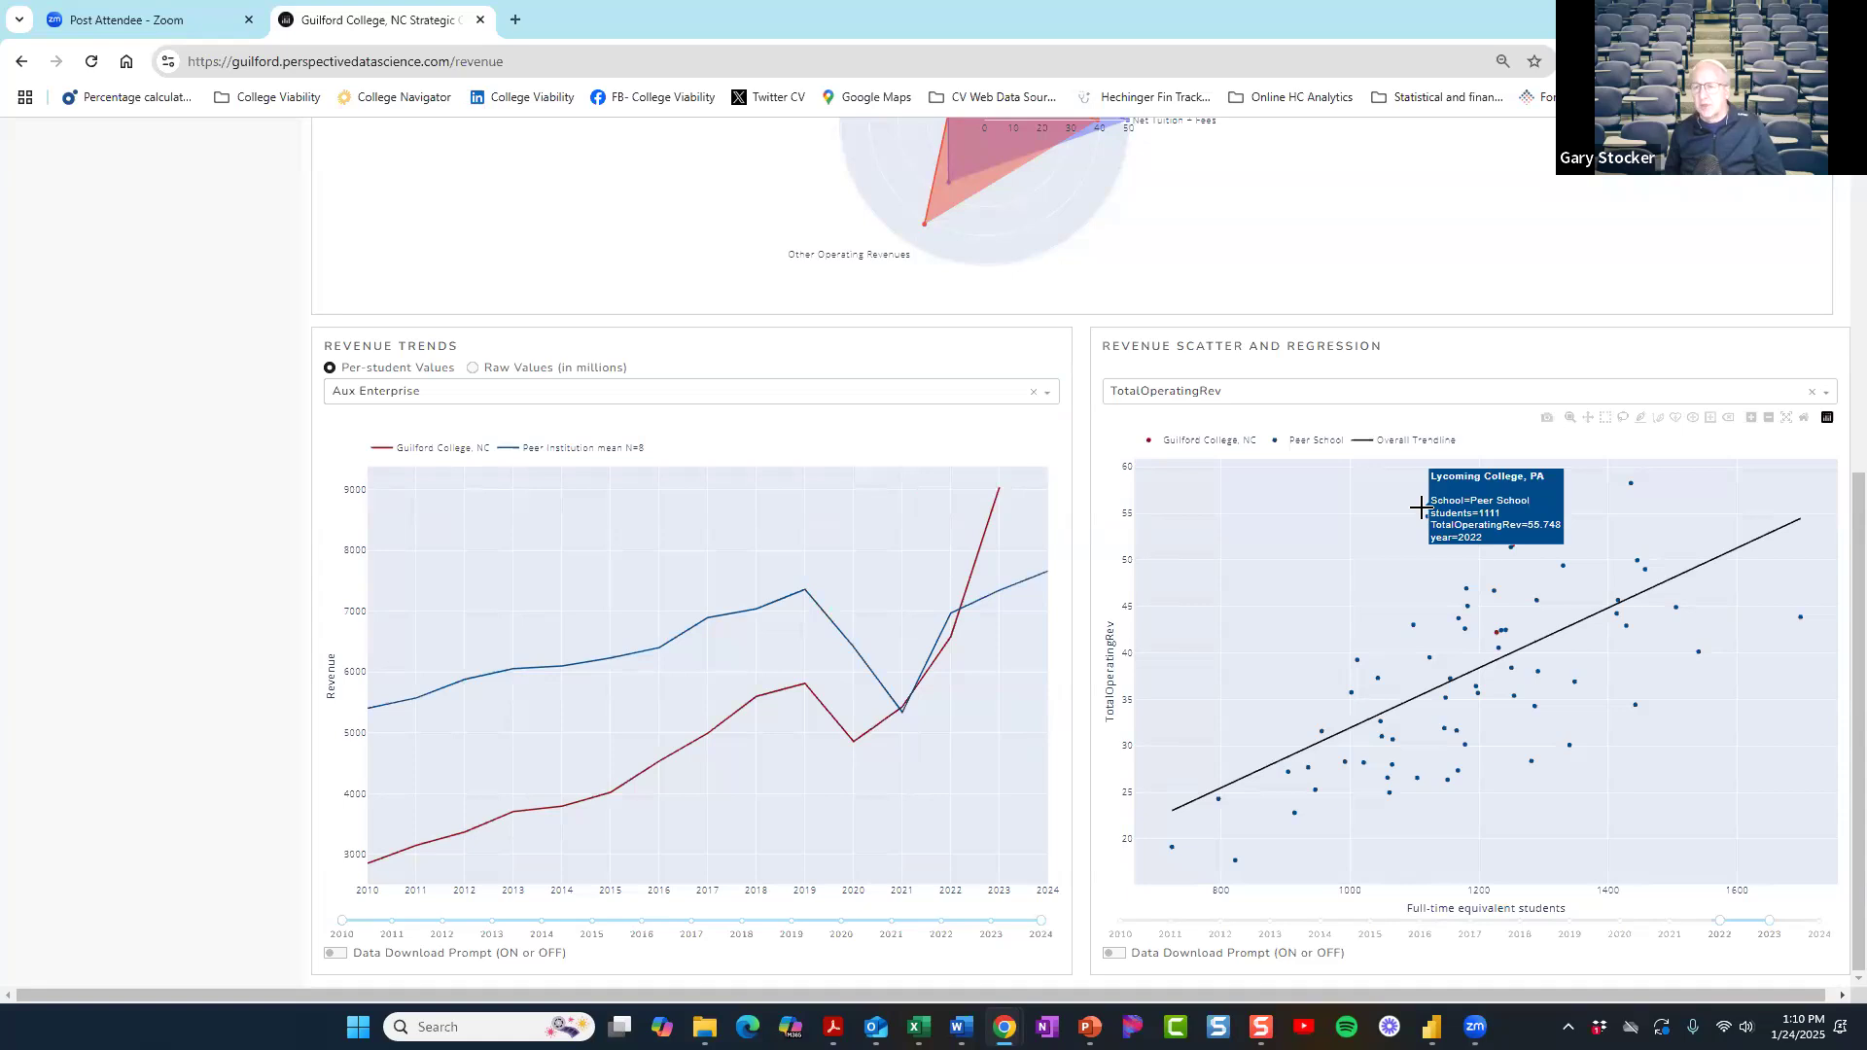
mouse_move(1632, 484)
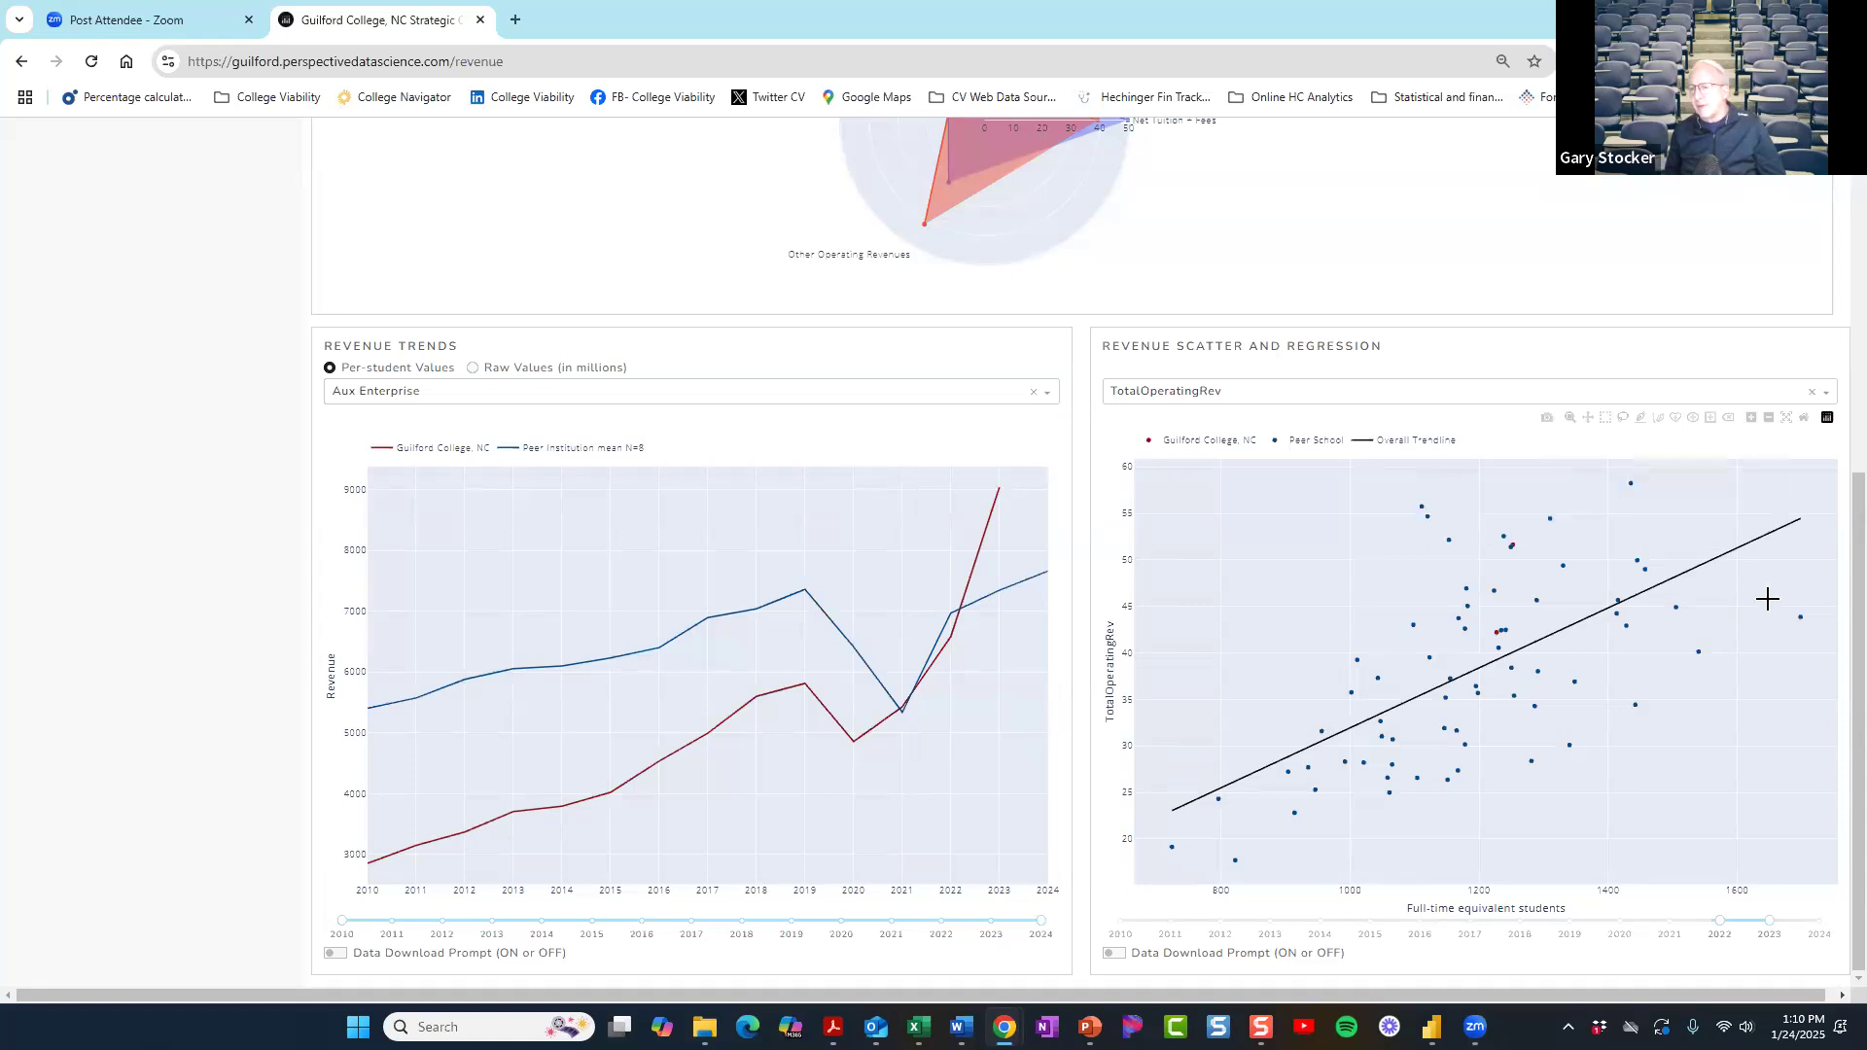
mouse_move(1795, 618)
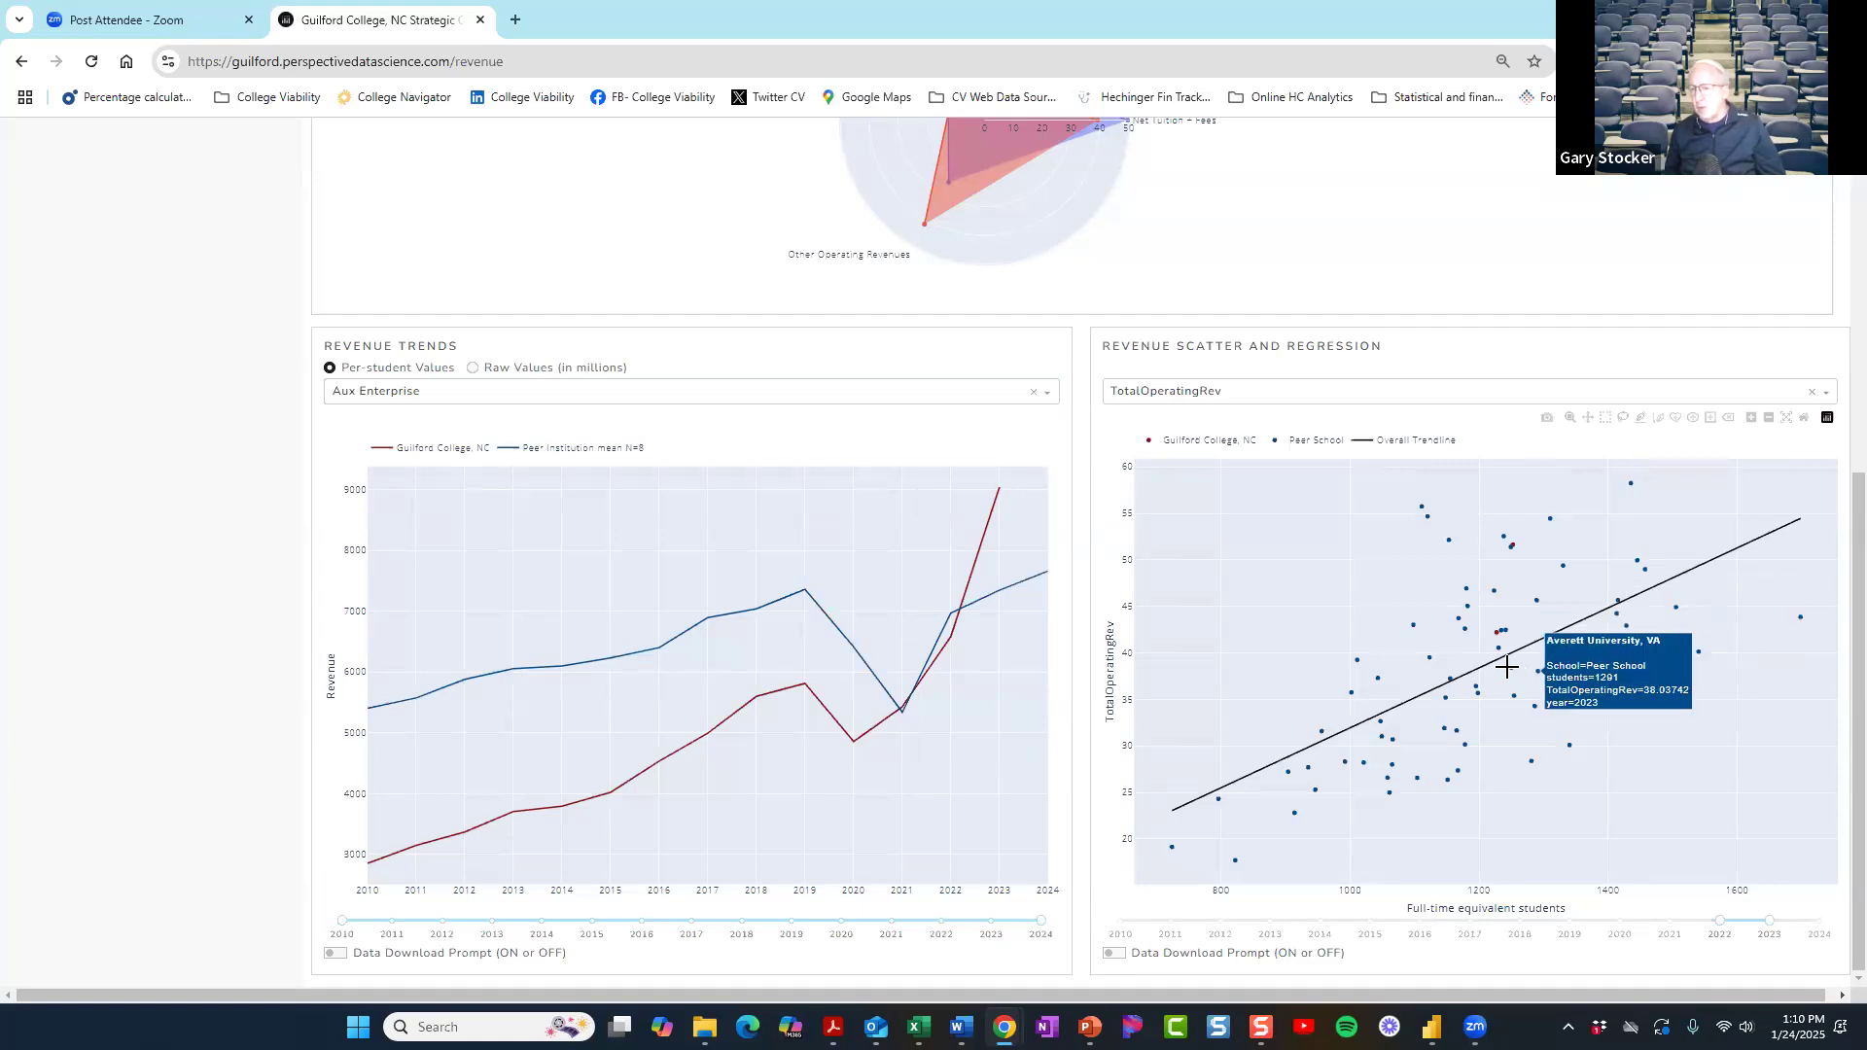
mouse_move(1509, 669)
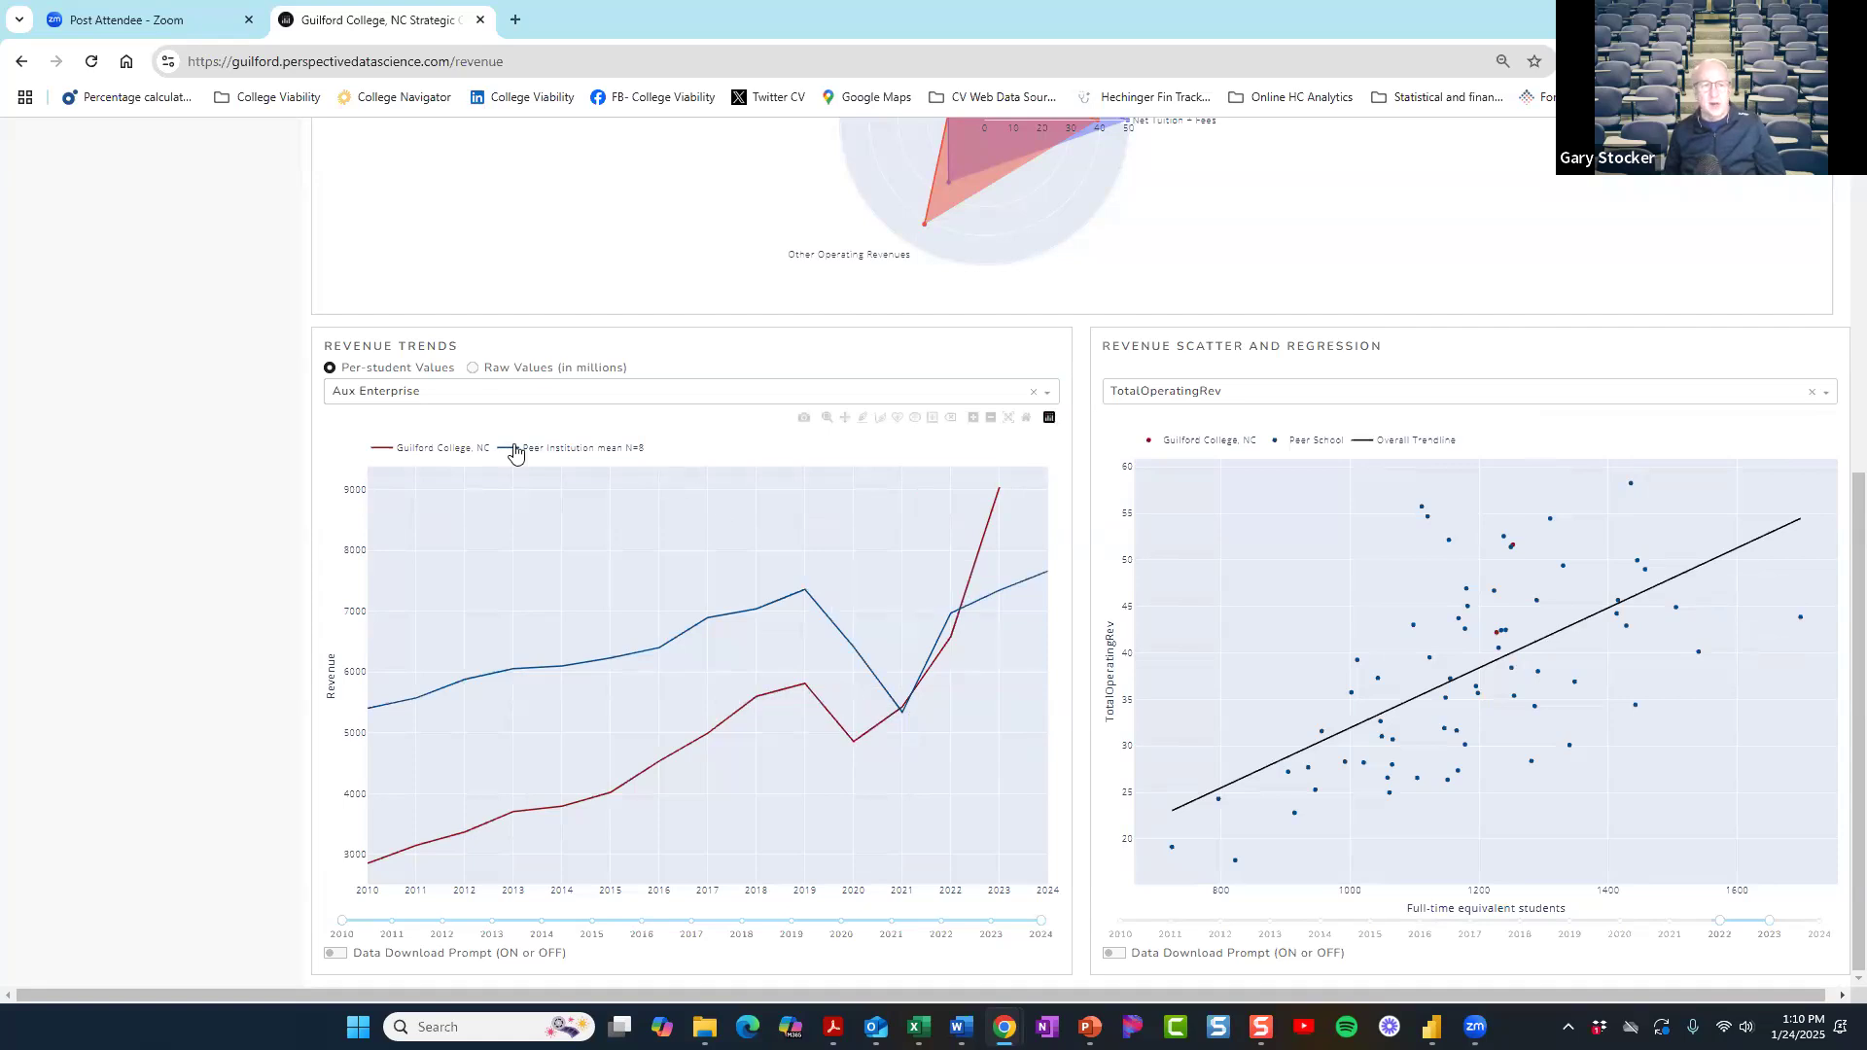
Step: Open Net Price Benchmarking and set the bar chart to Full Net Price, family income $48k-$75k
scroll(514, 452, "up", 6)
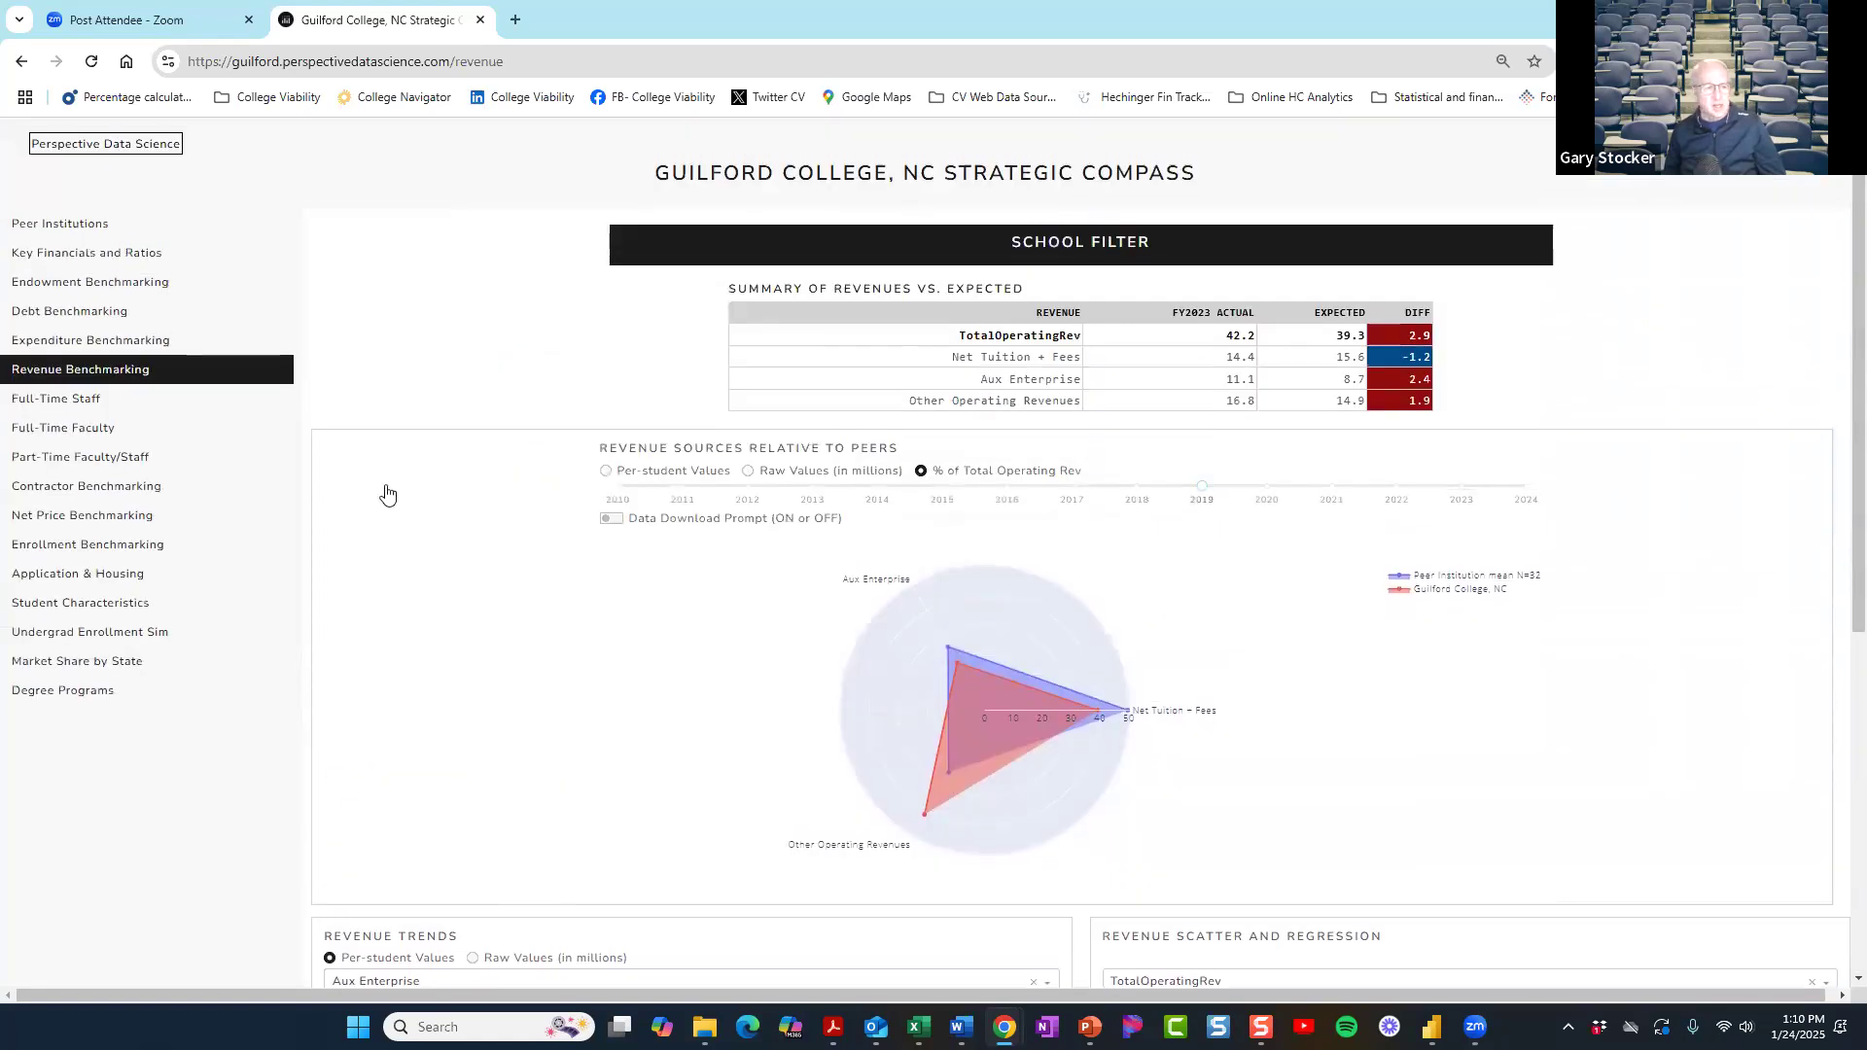
left_click(76, 530)
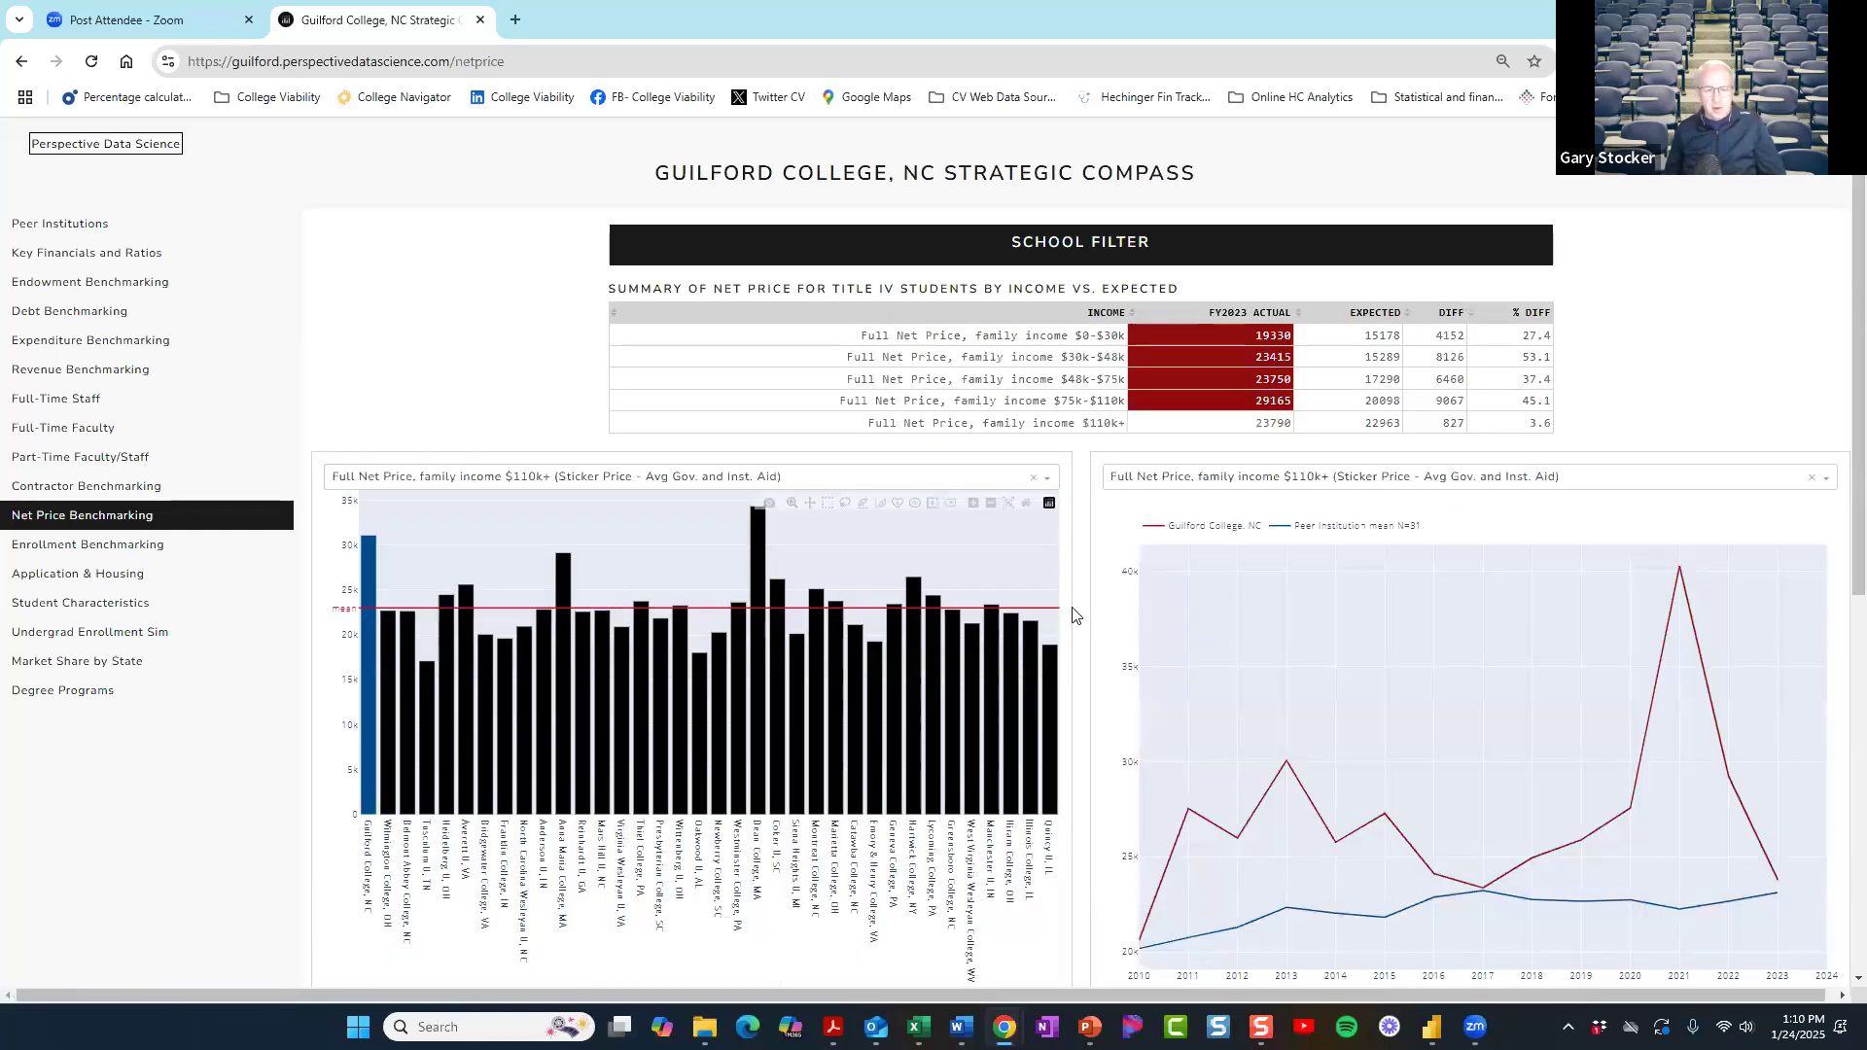
left_click(654, 487)
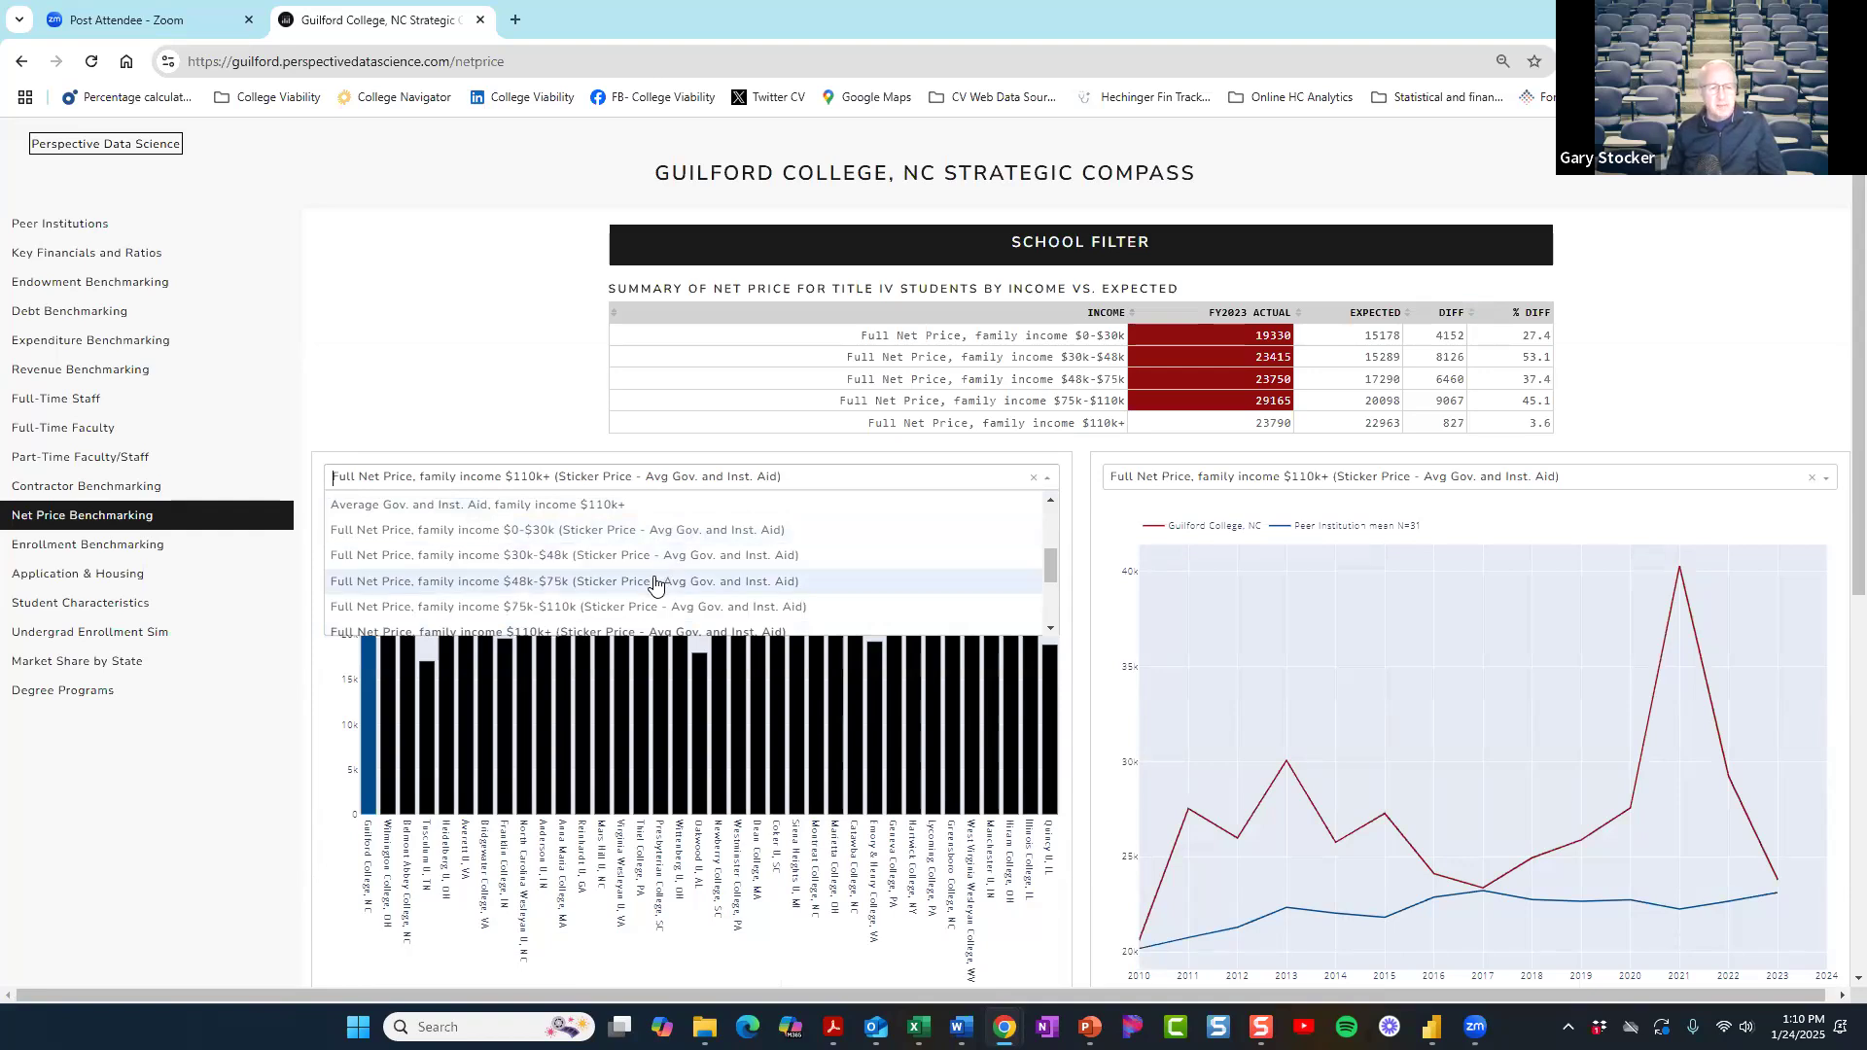
left_click(654, 581)
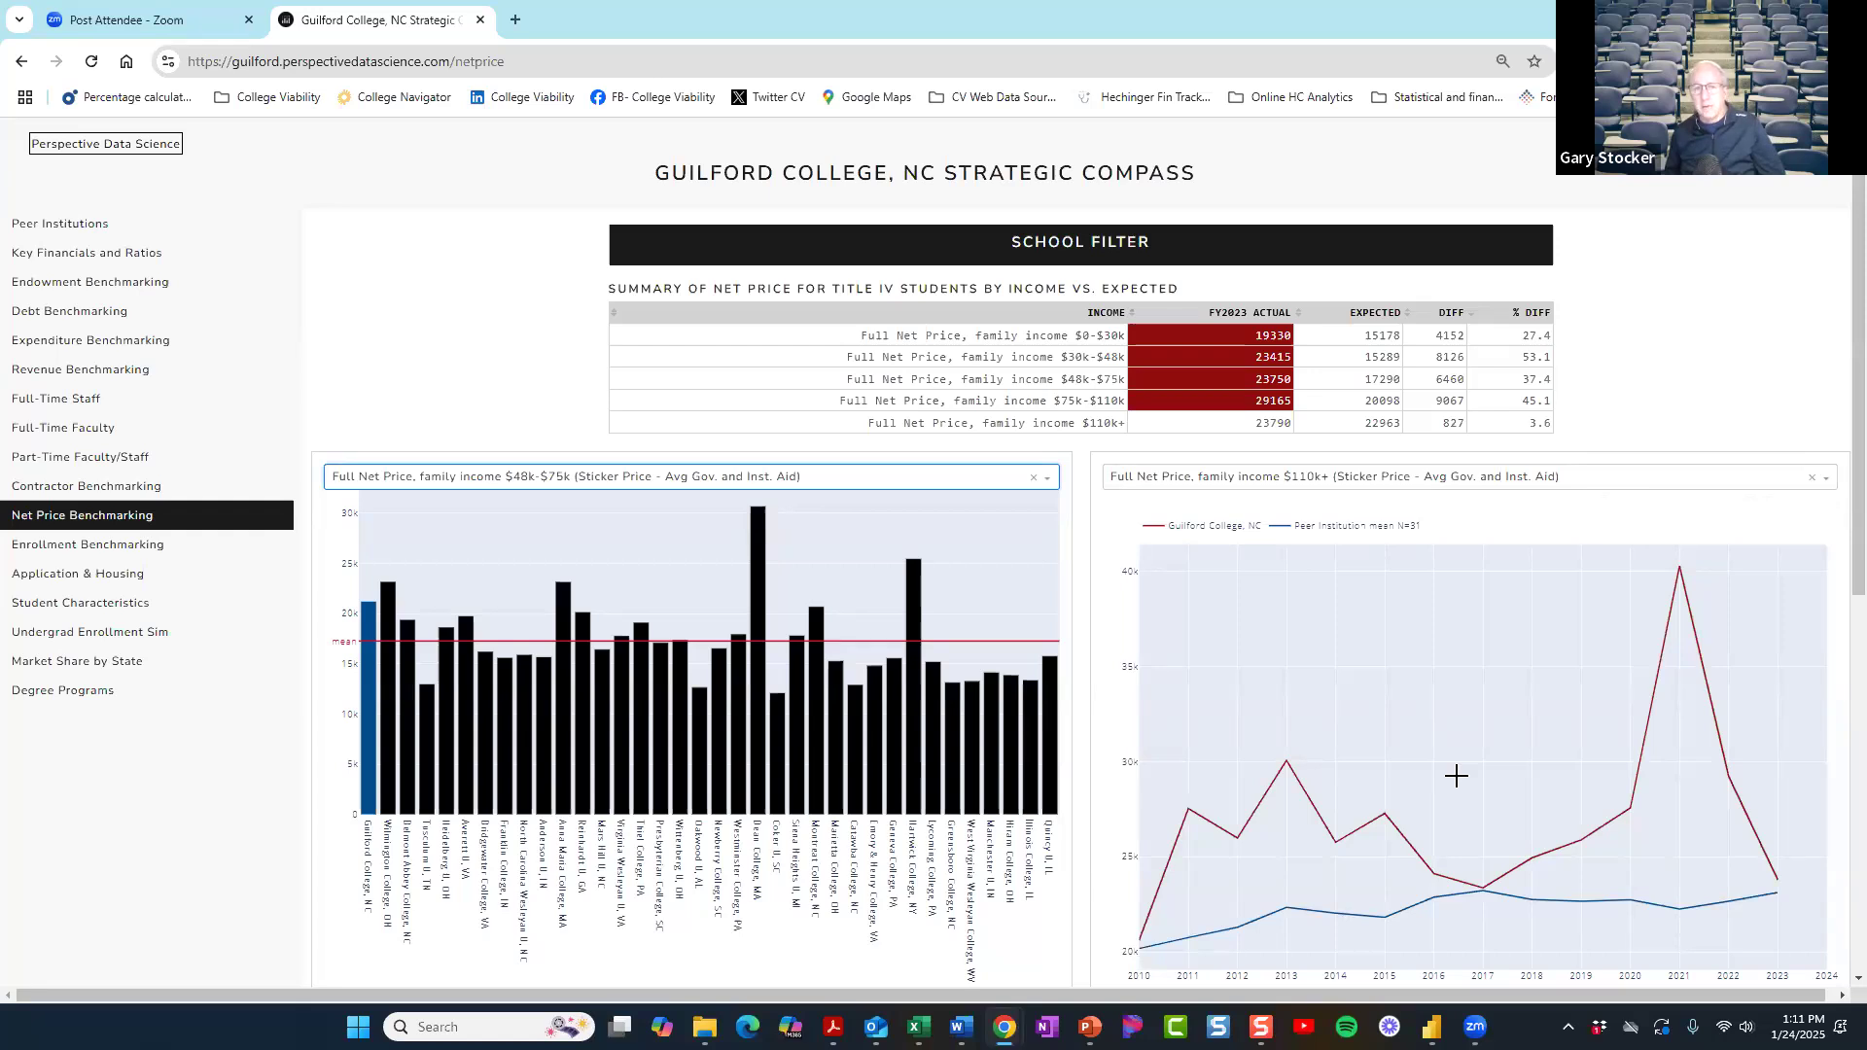
Step: Switch the net price trend chart to Full Net Price, family income $30k-$48k, then to Average Gov. and Inst. Aid, family income $48k-$75k
mouse_move(1677, 574)
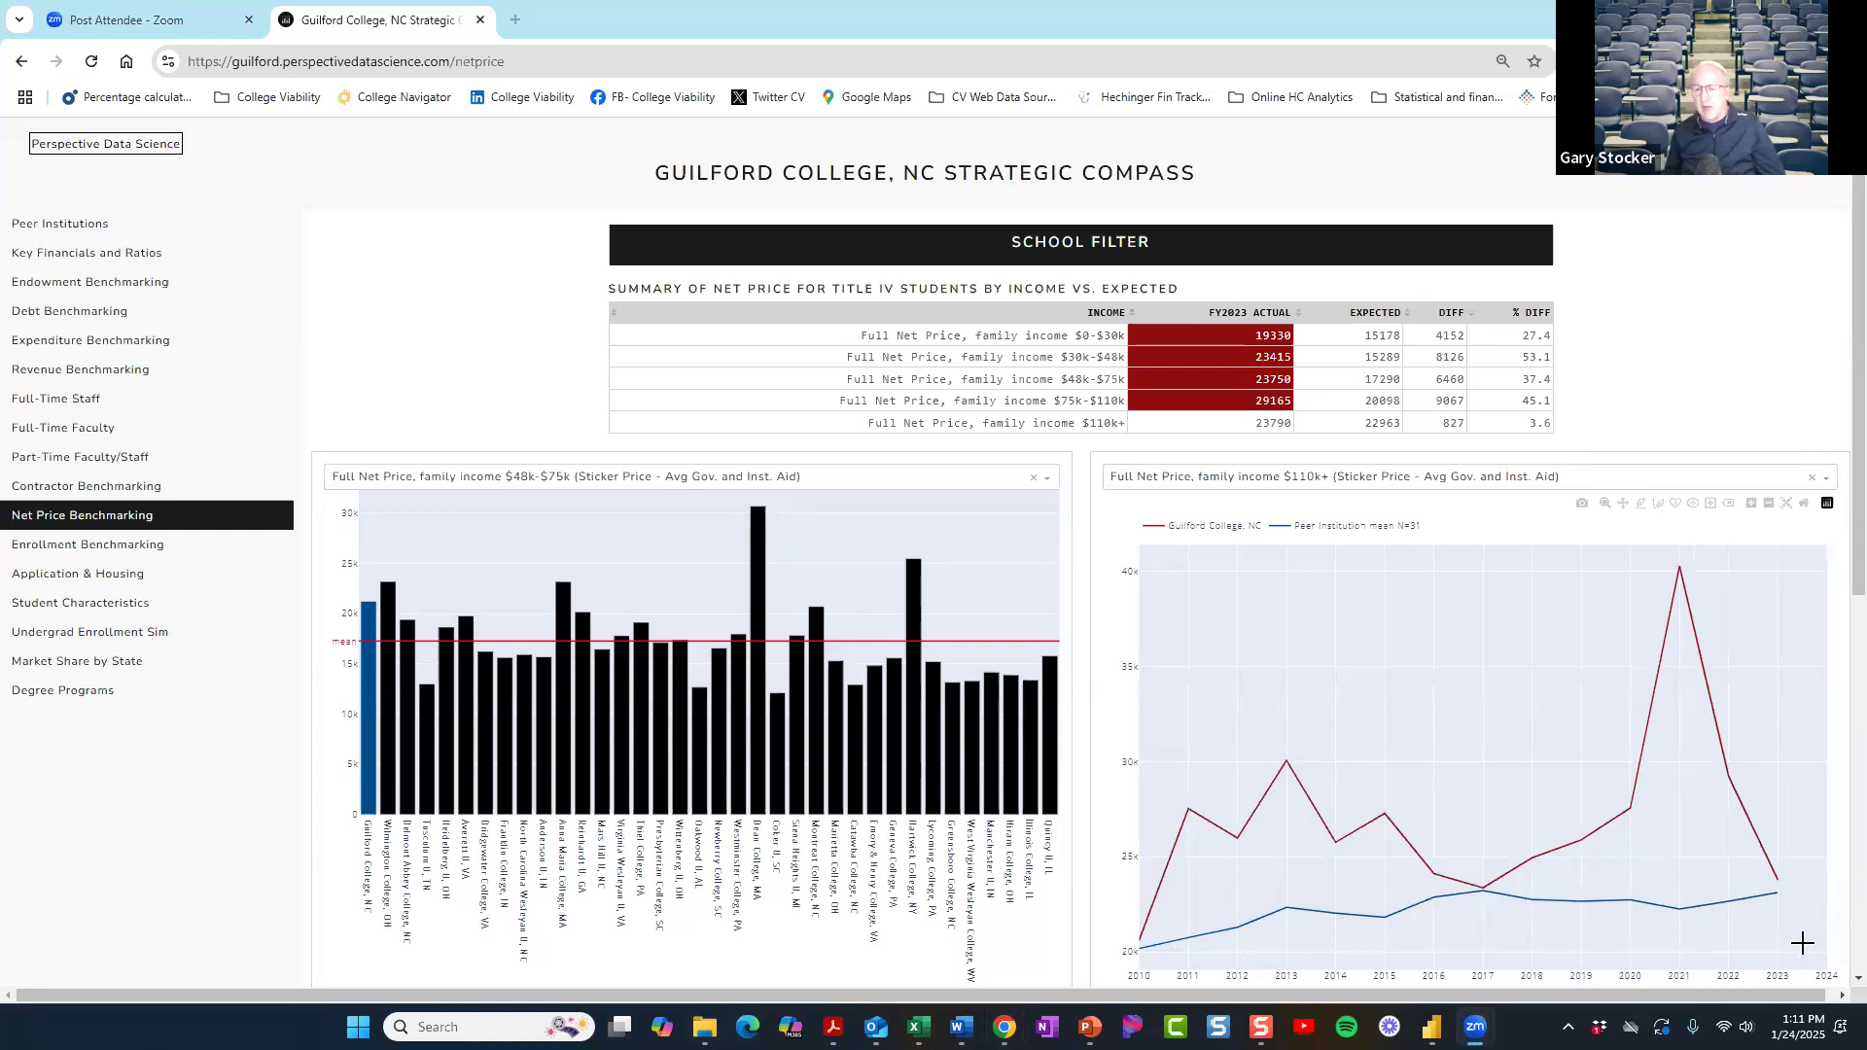
mouse_move(1496, 876)
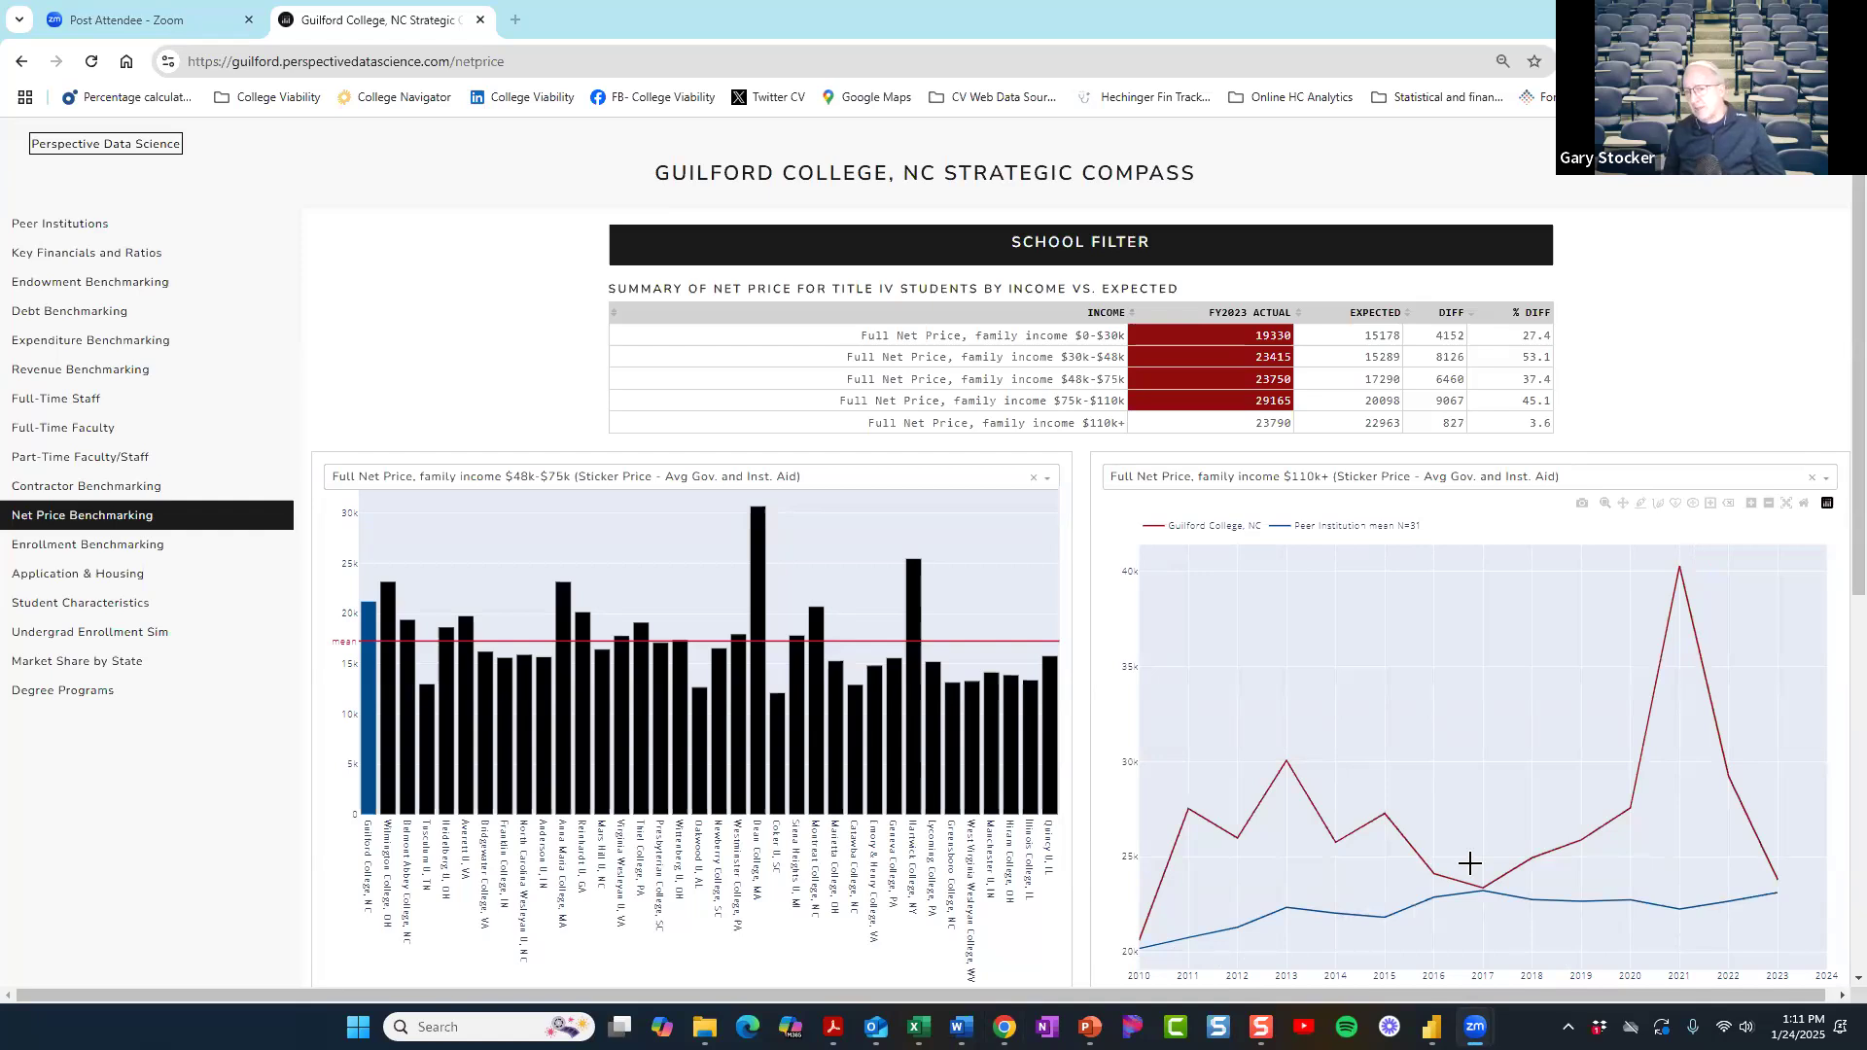
left_click(1297, 484)
left_click(1267, 556)
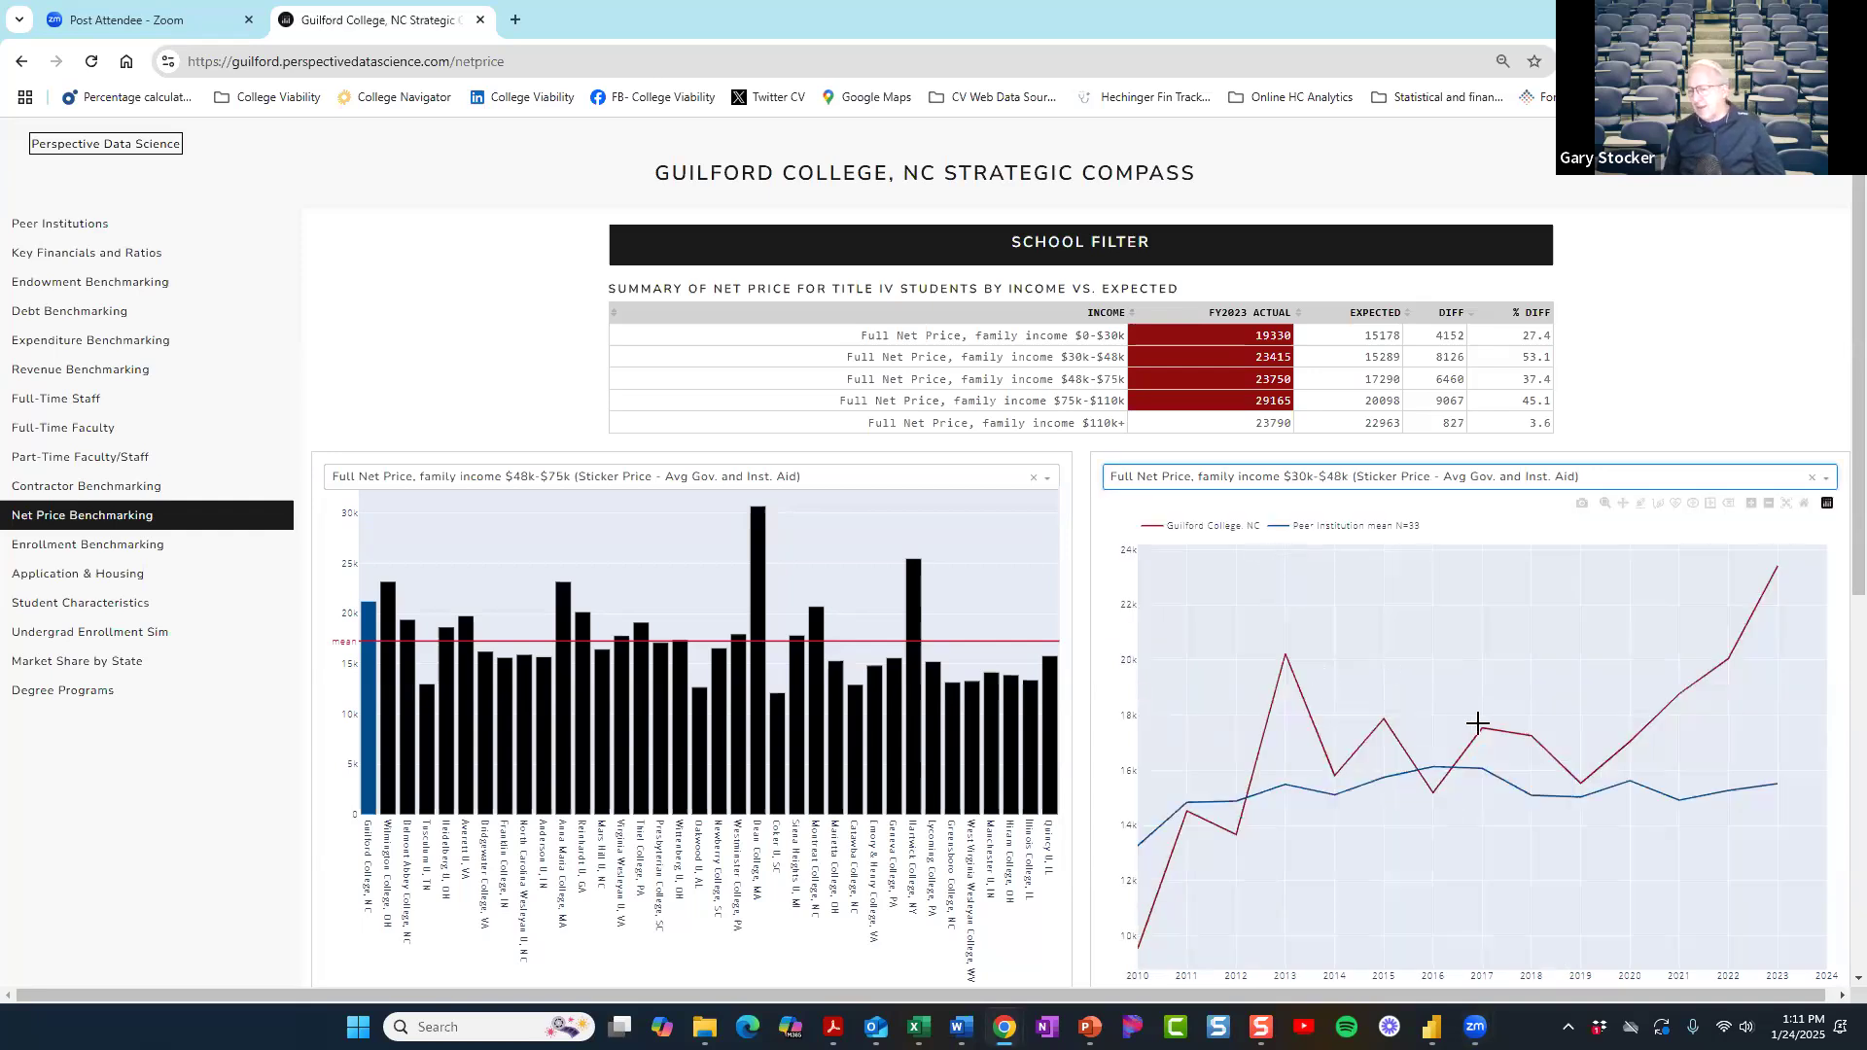
left_click(1302, 490)
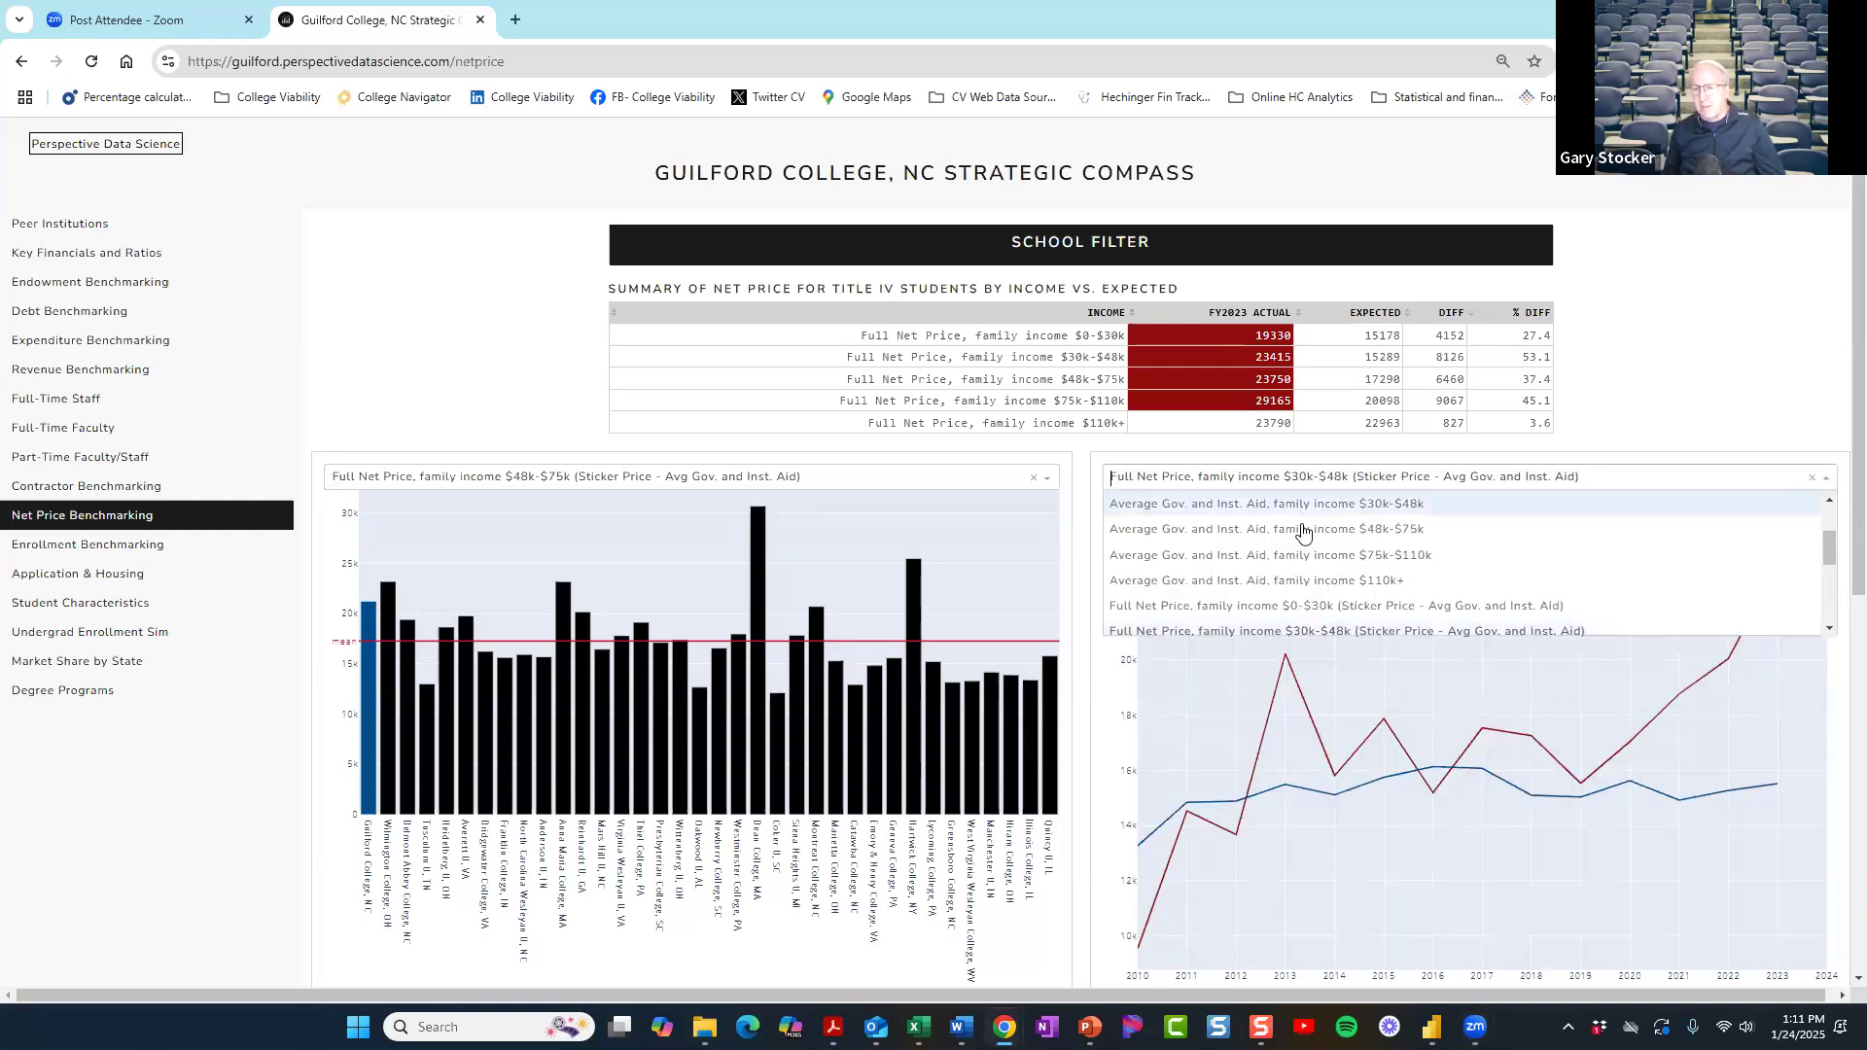
left_click(1307, 530)
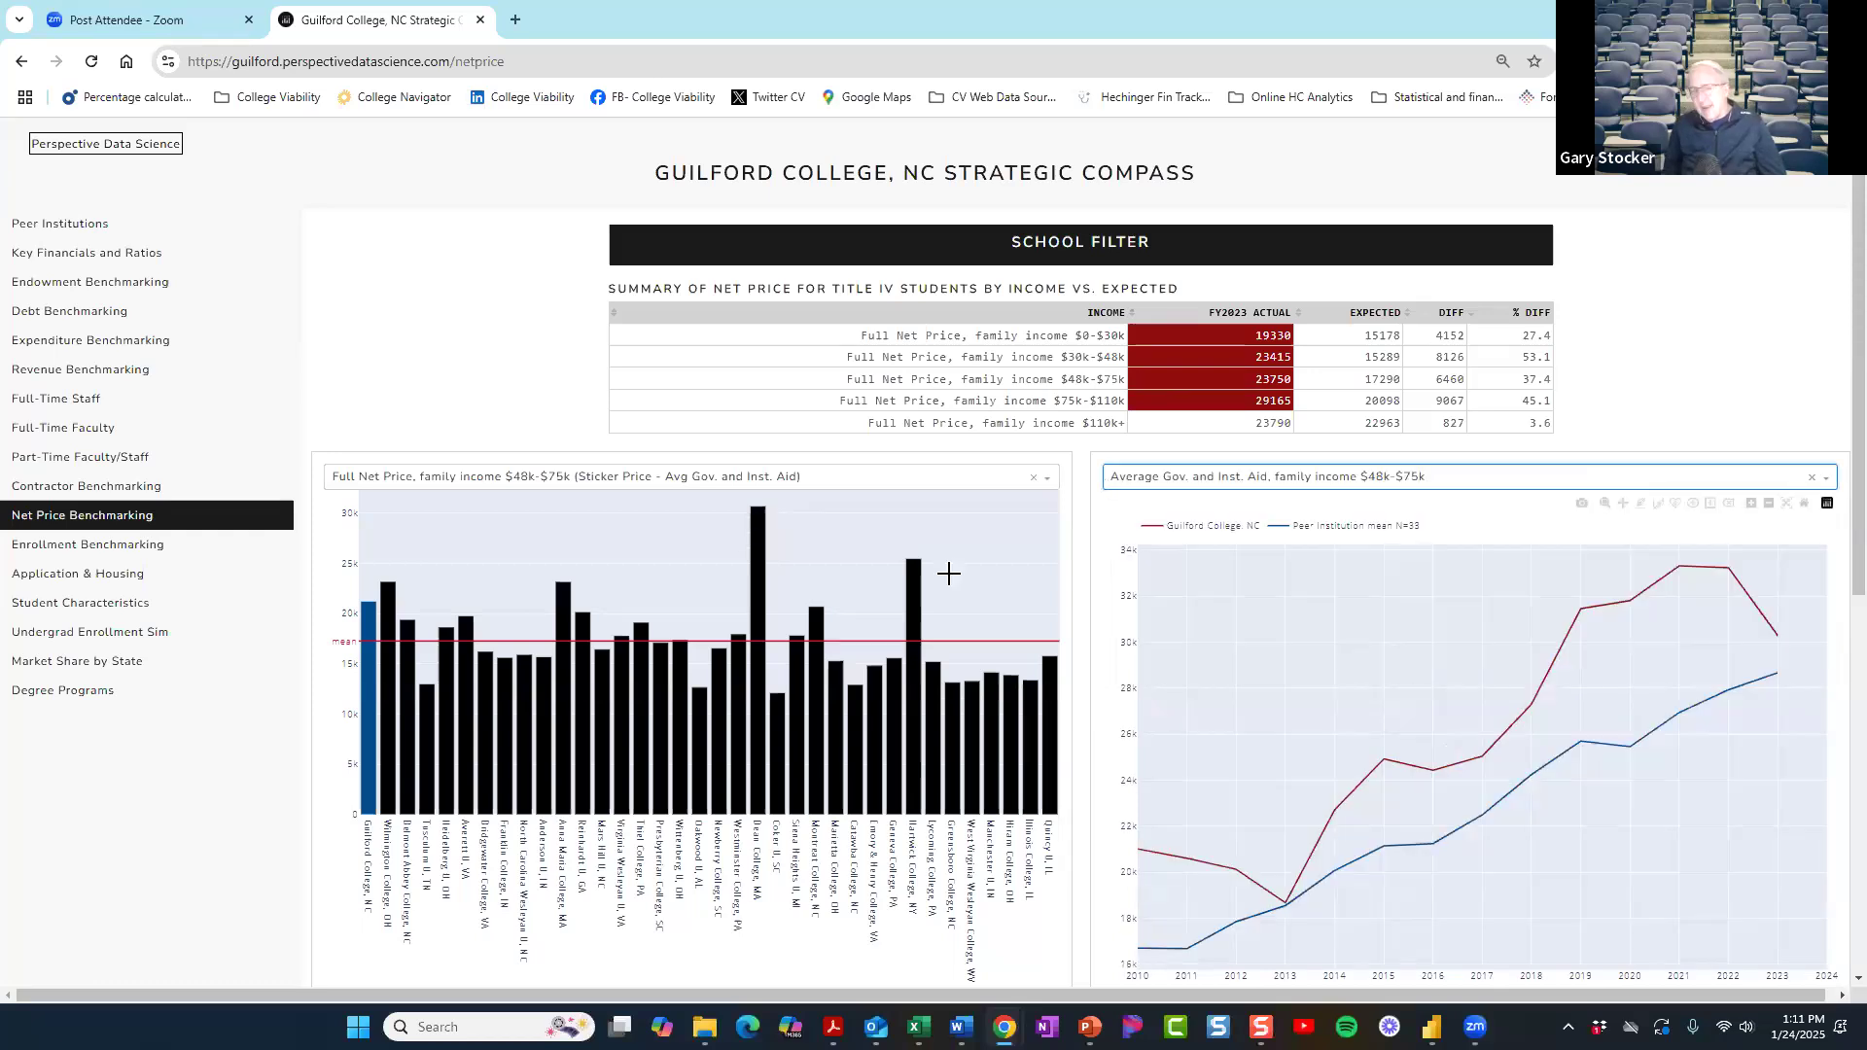
Step: Open Enrollment Benchmarking and examine the Total FTE students trend of Guilford College against its peer mean
left_click(78, 550)
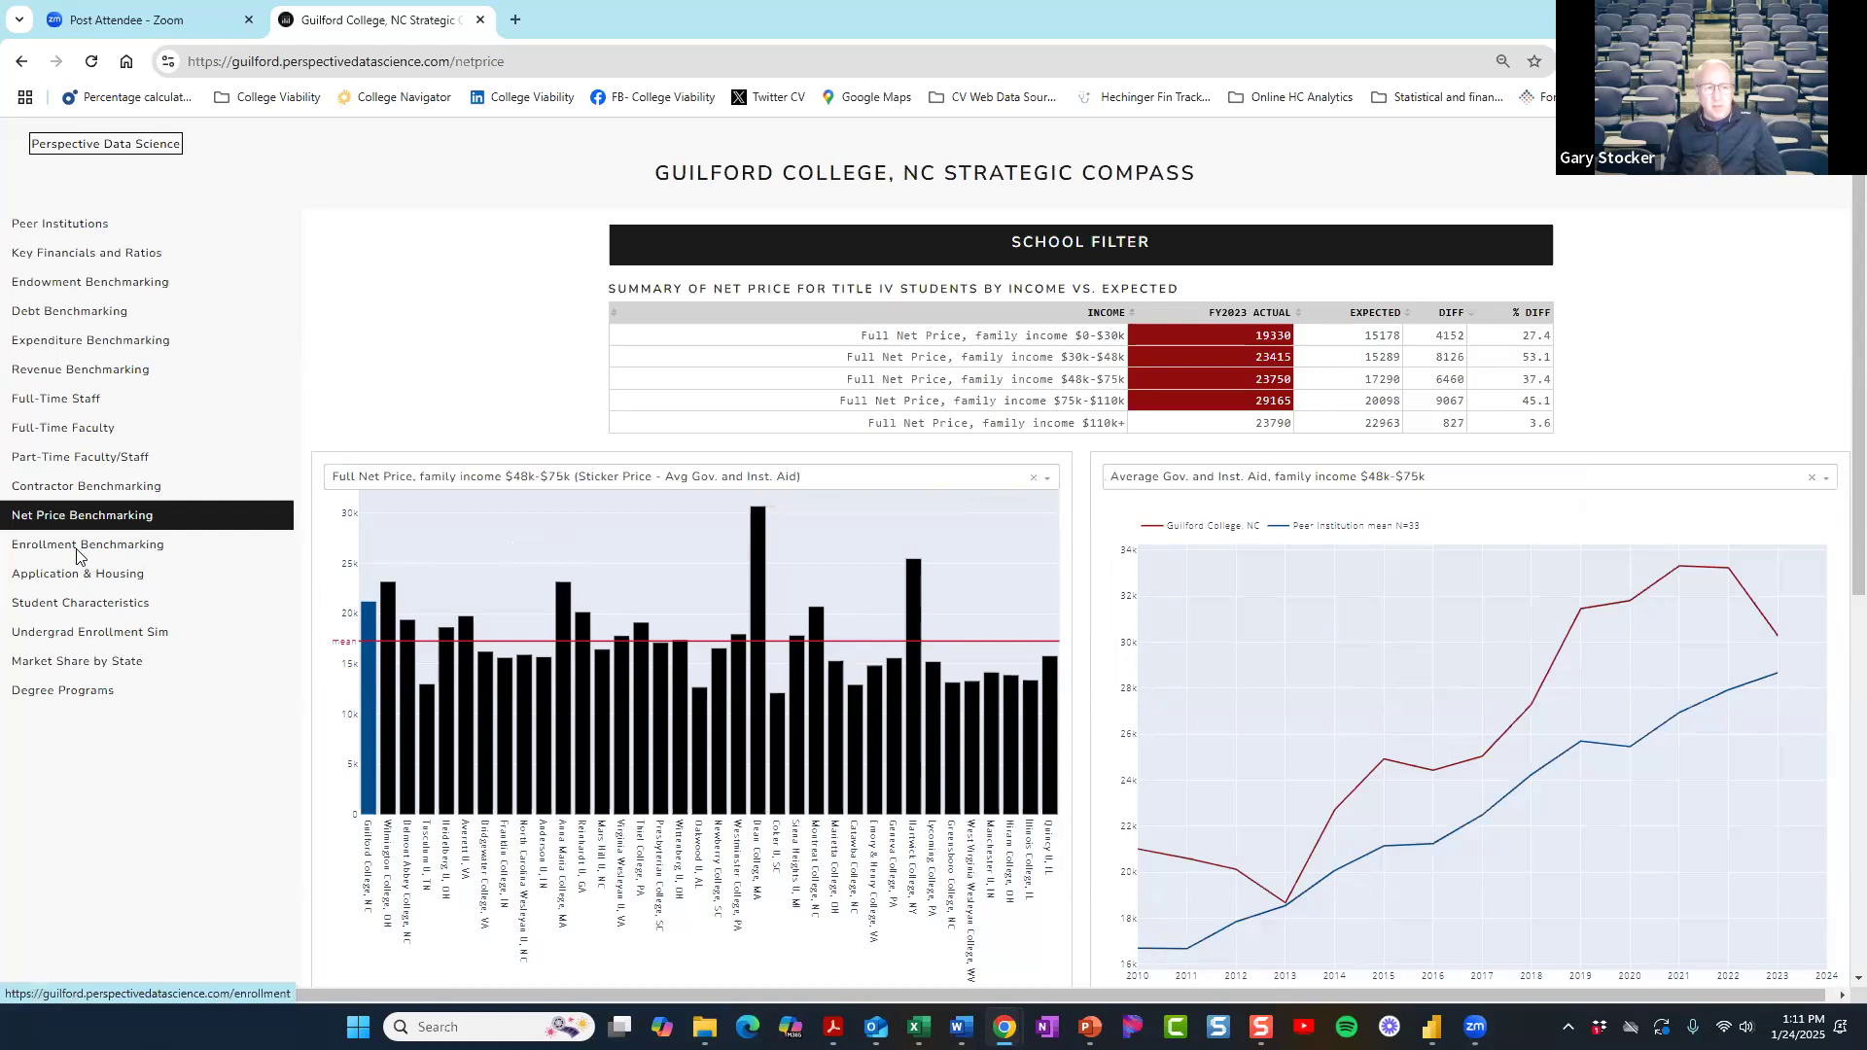
scroll(1188, 789, "down", 1)
scroll(1188, 790, "down", 4)
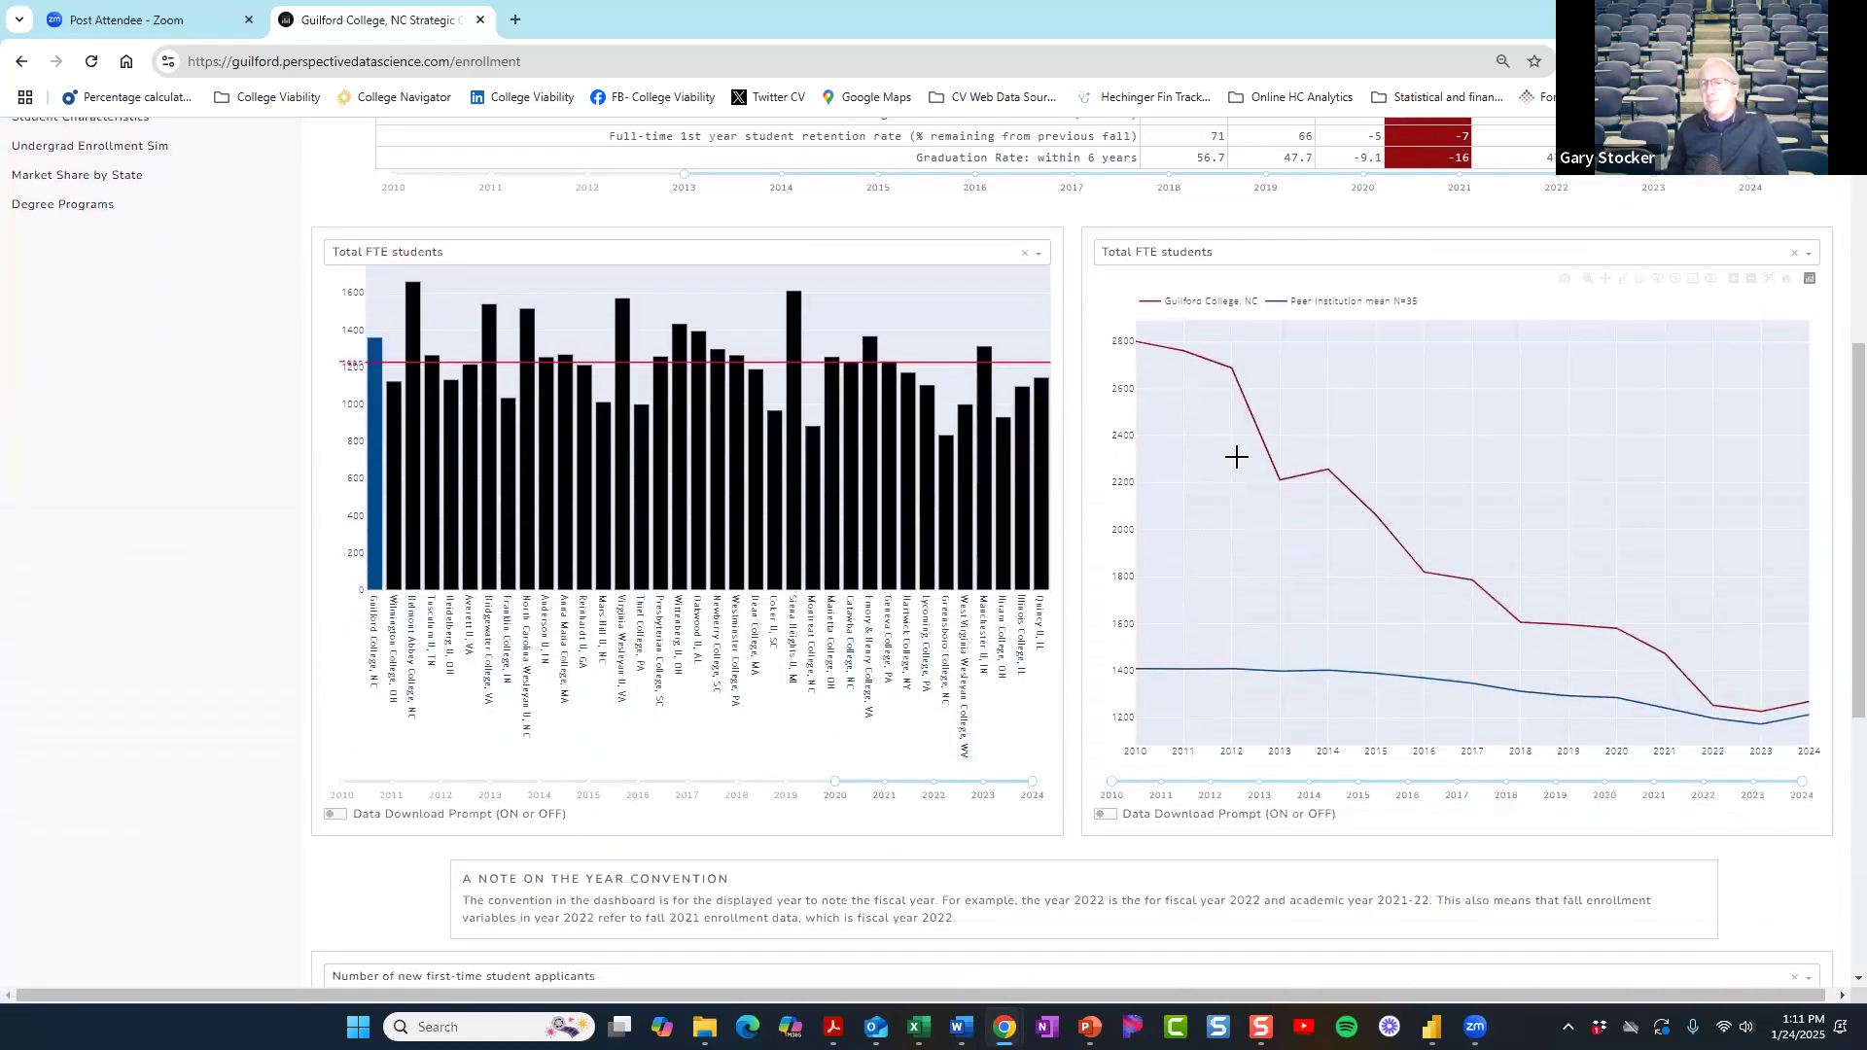
mouse_move(1173, 362)
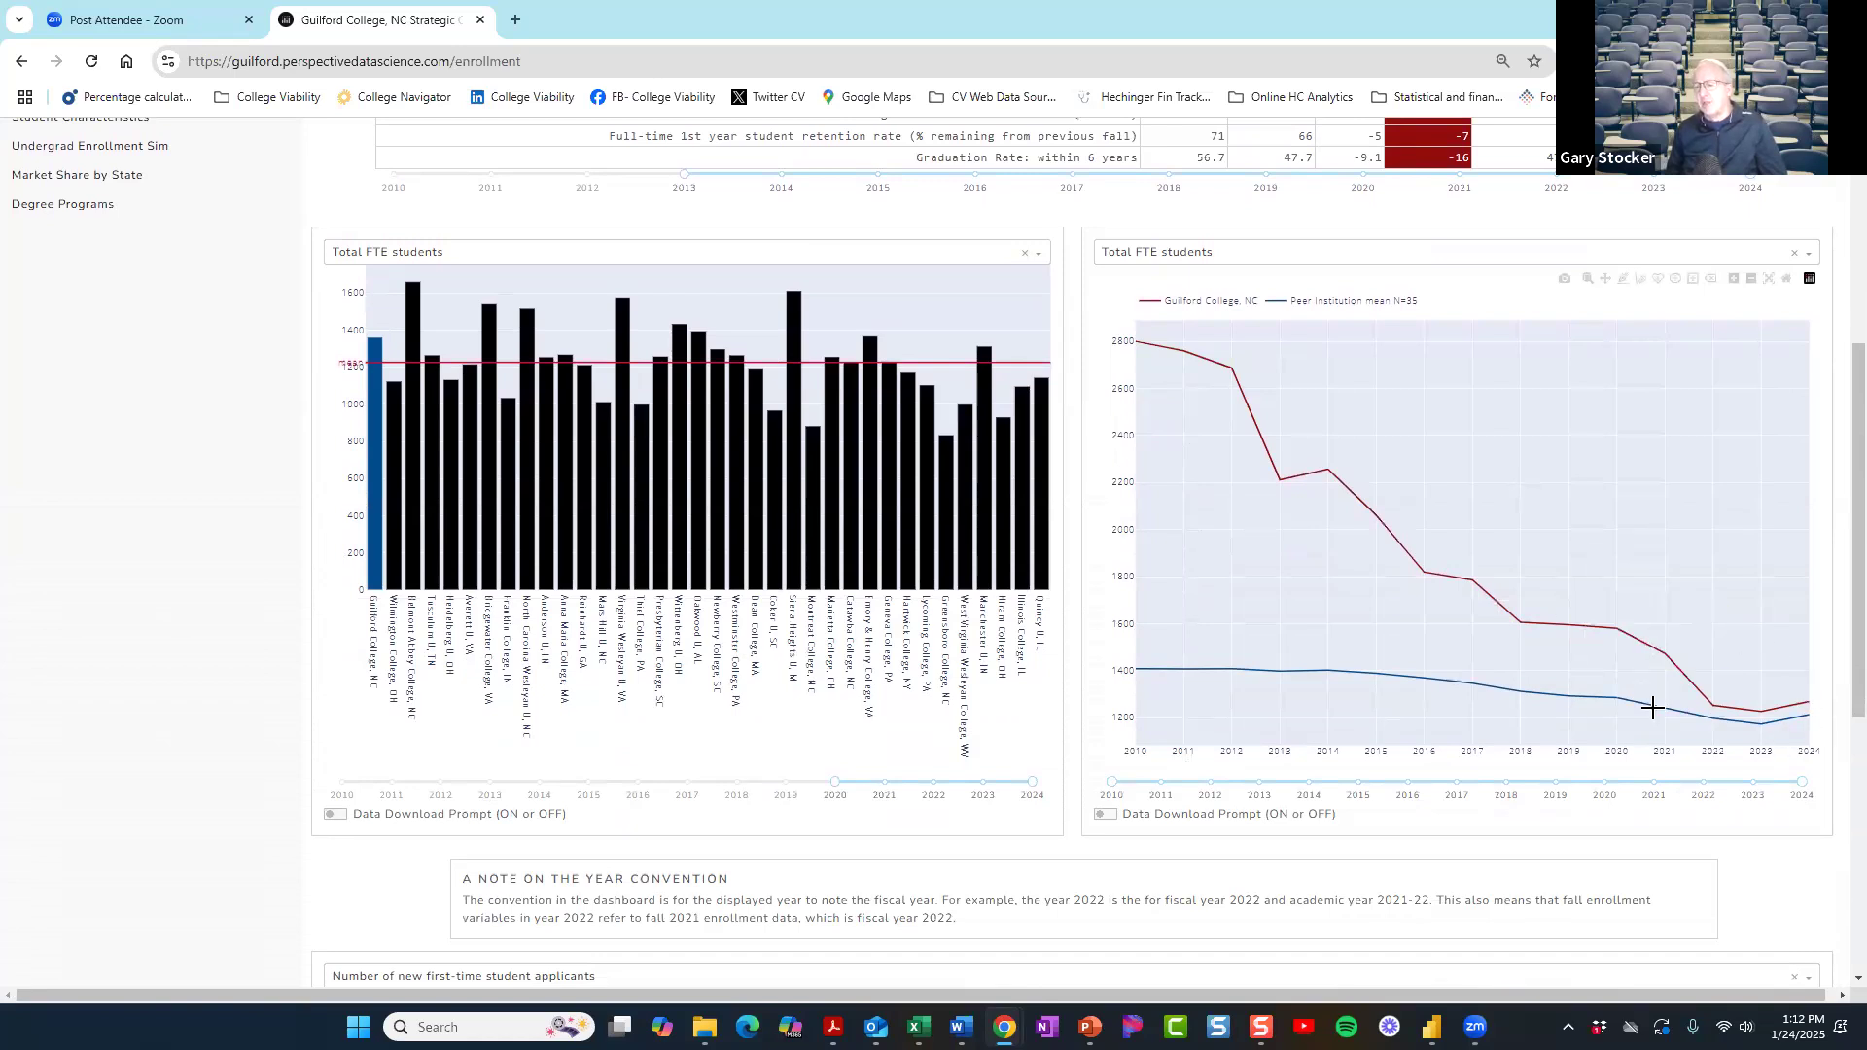
Step: Return to the Net Price Benchmarking page and view its income summary and charts
scroll(86, 229, "up", 2)
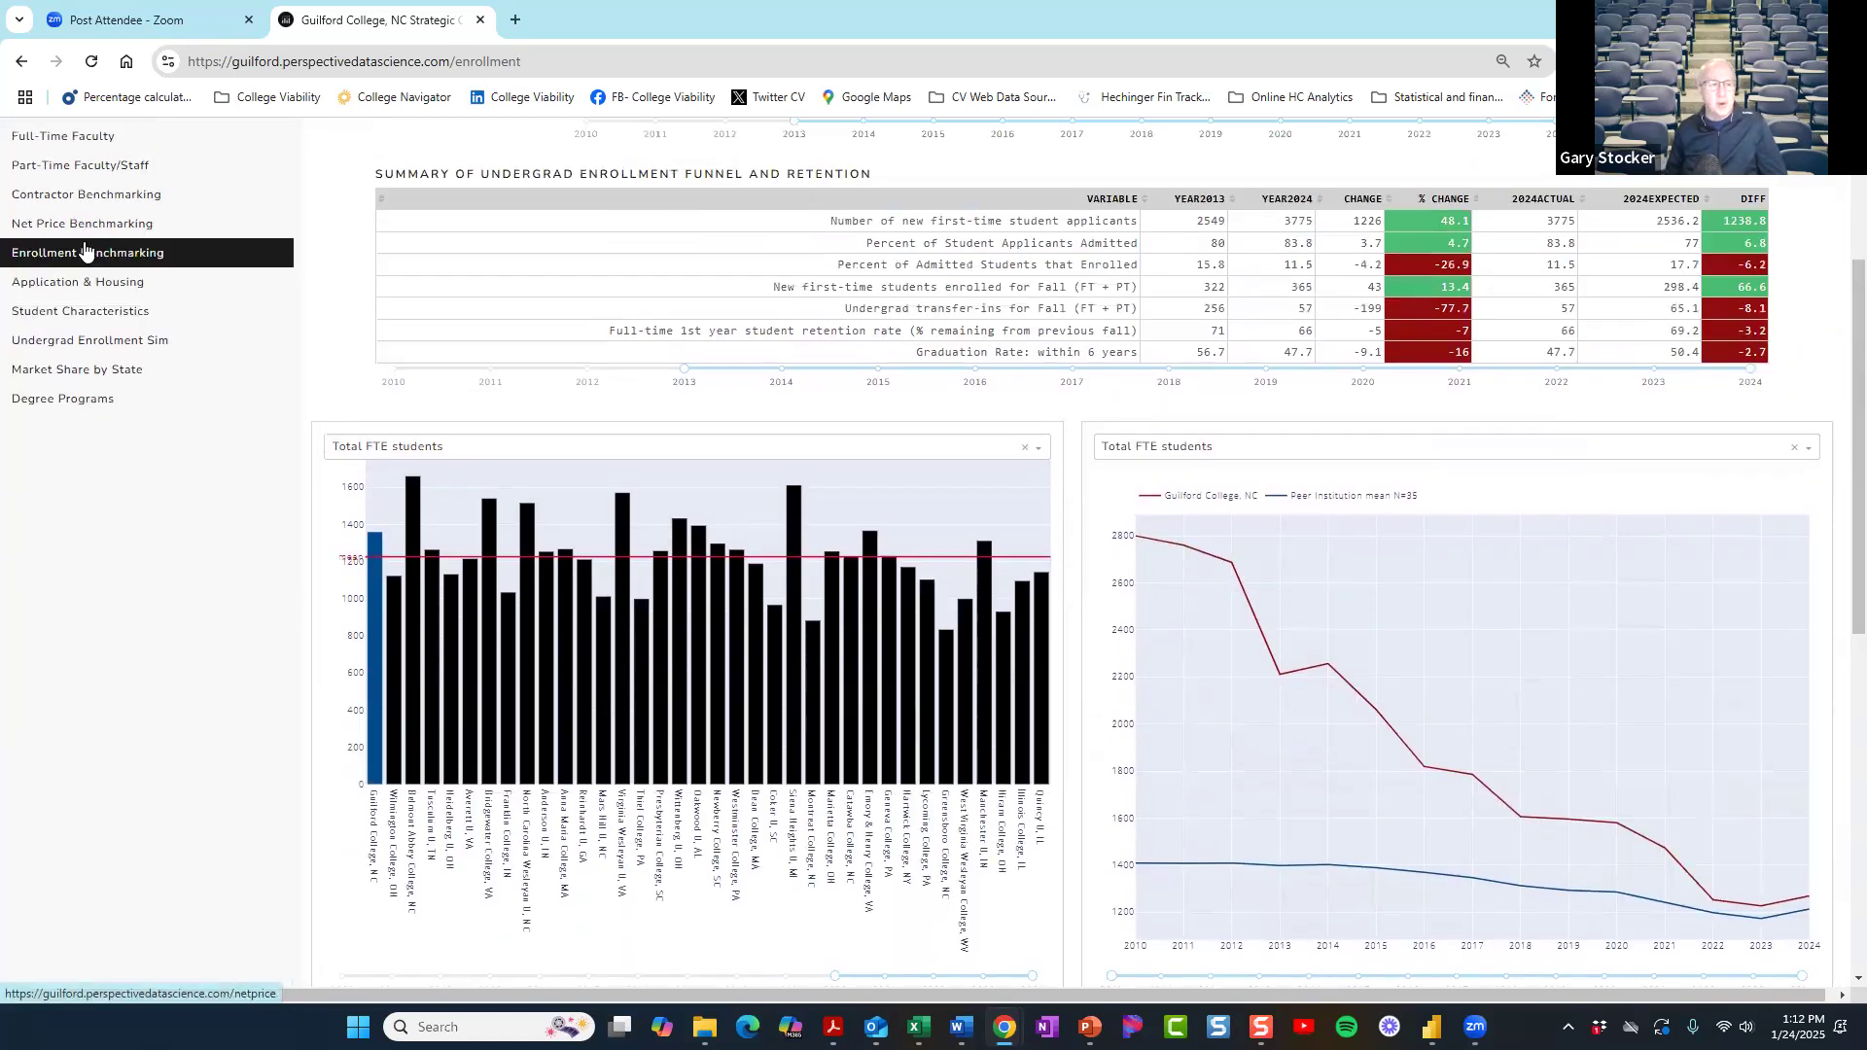
left_click(83, 229)
scroll(82, 229, "up", 1)
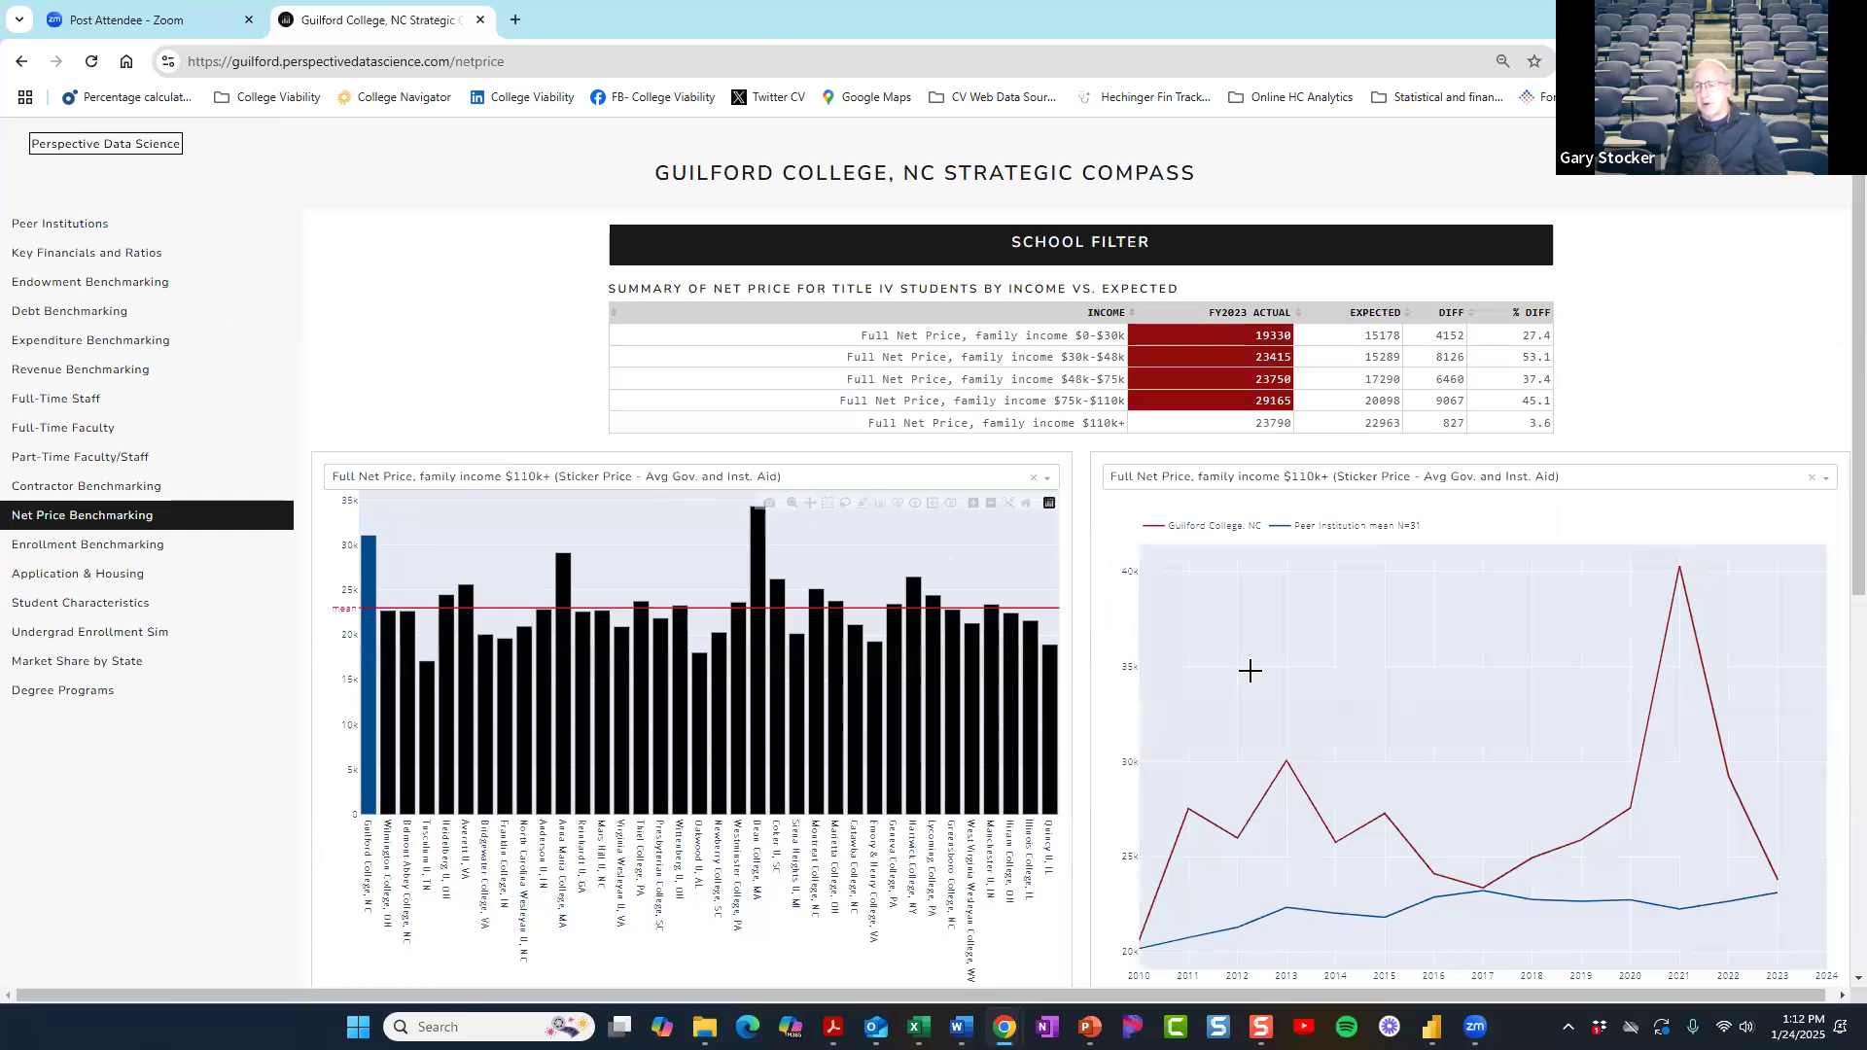
Step: Switch the trend chart to Nstudents TitleIV, first-time, full-time, income $48k-$75k, then to the same student measure for income $110k+
scroll(1520, 680, "down", 1)
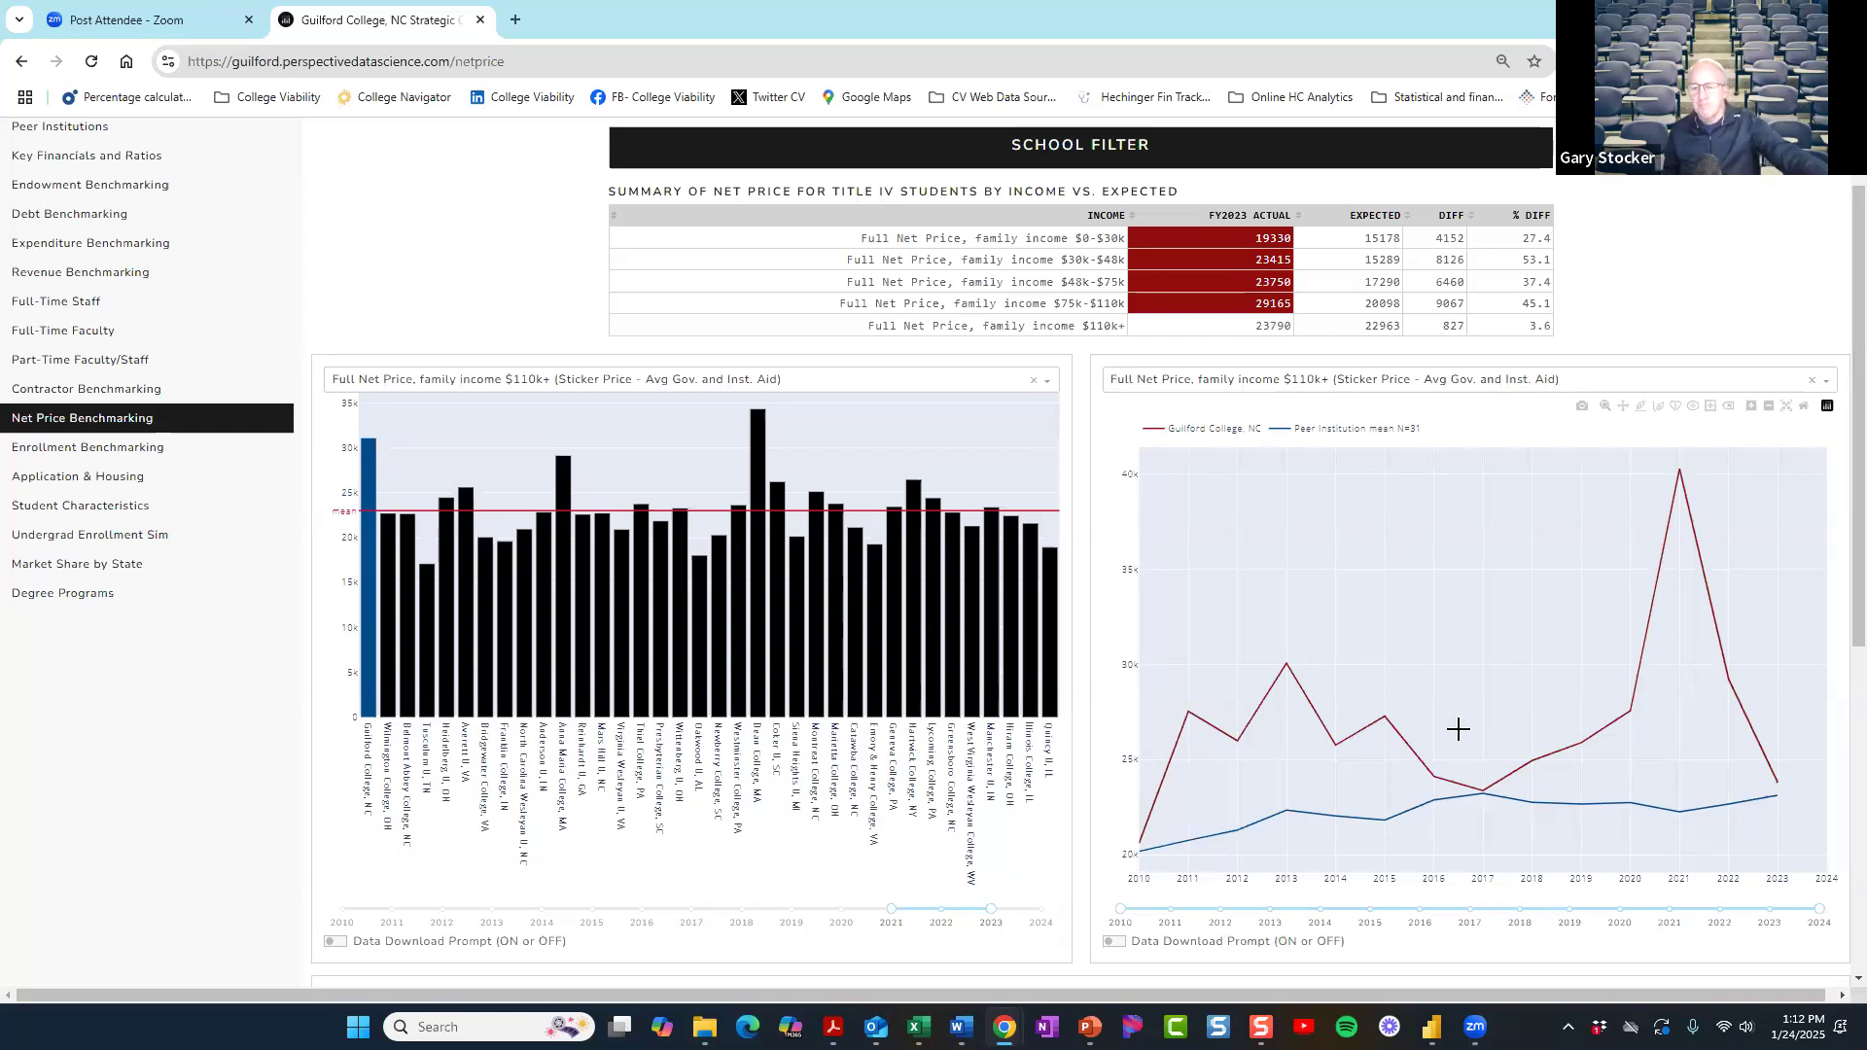
left_click(1262, 381)
scroll(1277, 452, "down", 5)
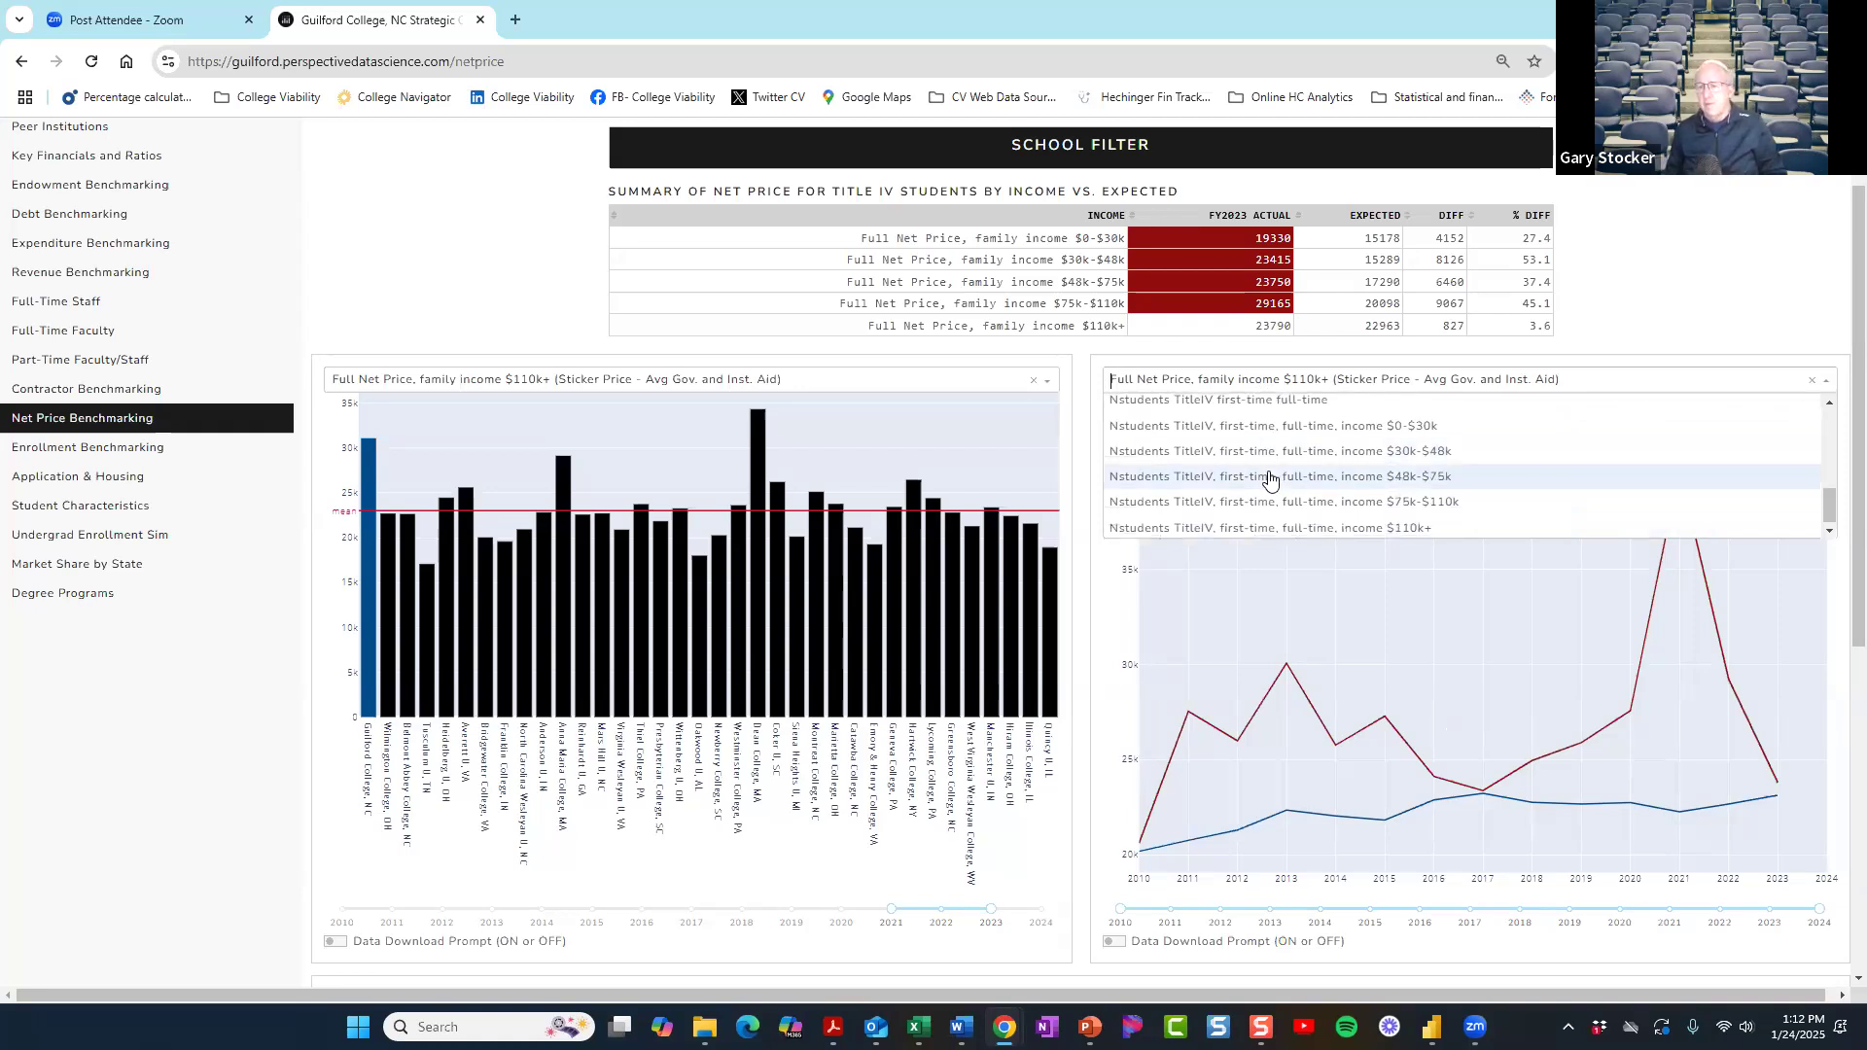
left_click(1269, 478)
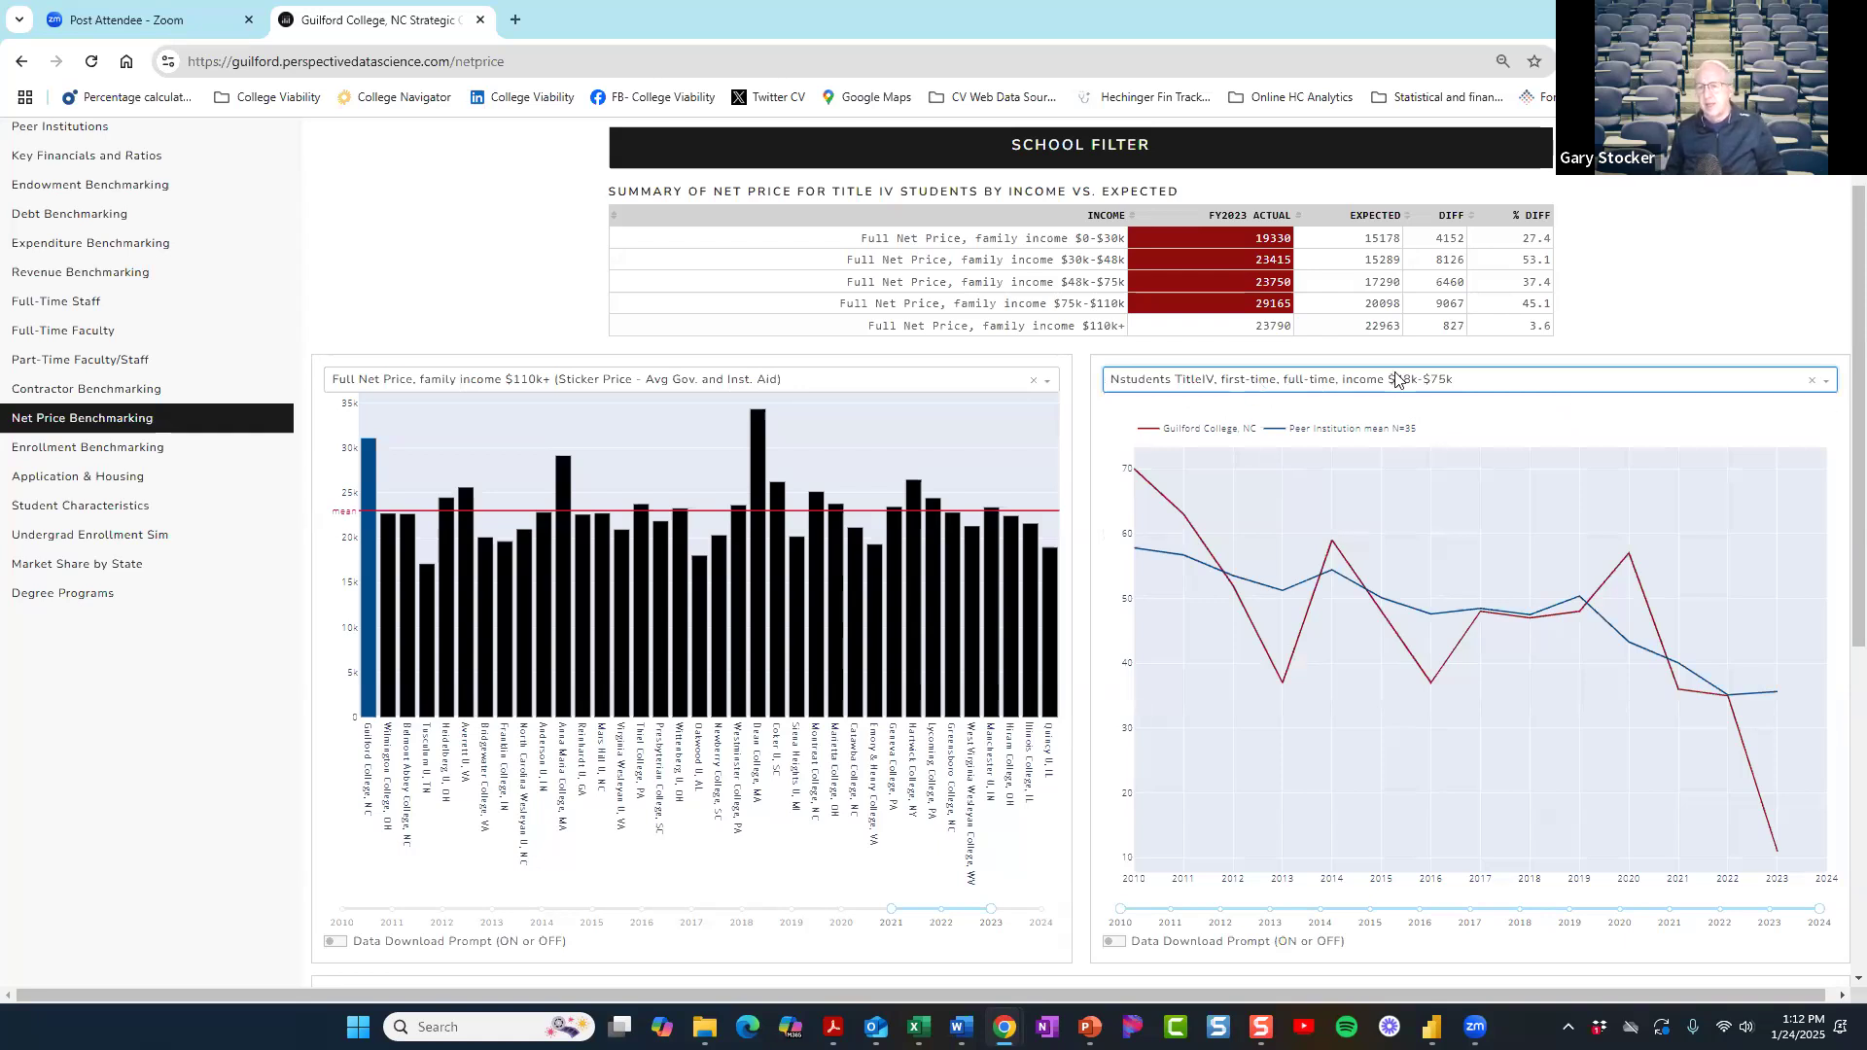
left_click(1359, 389)
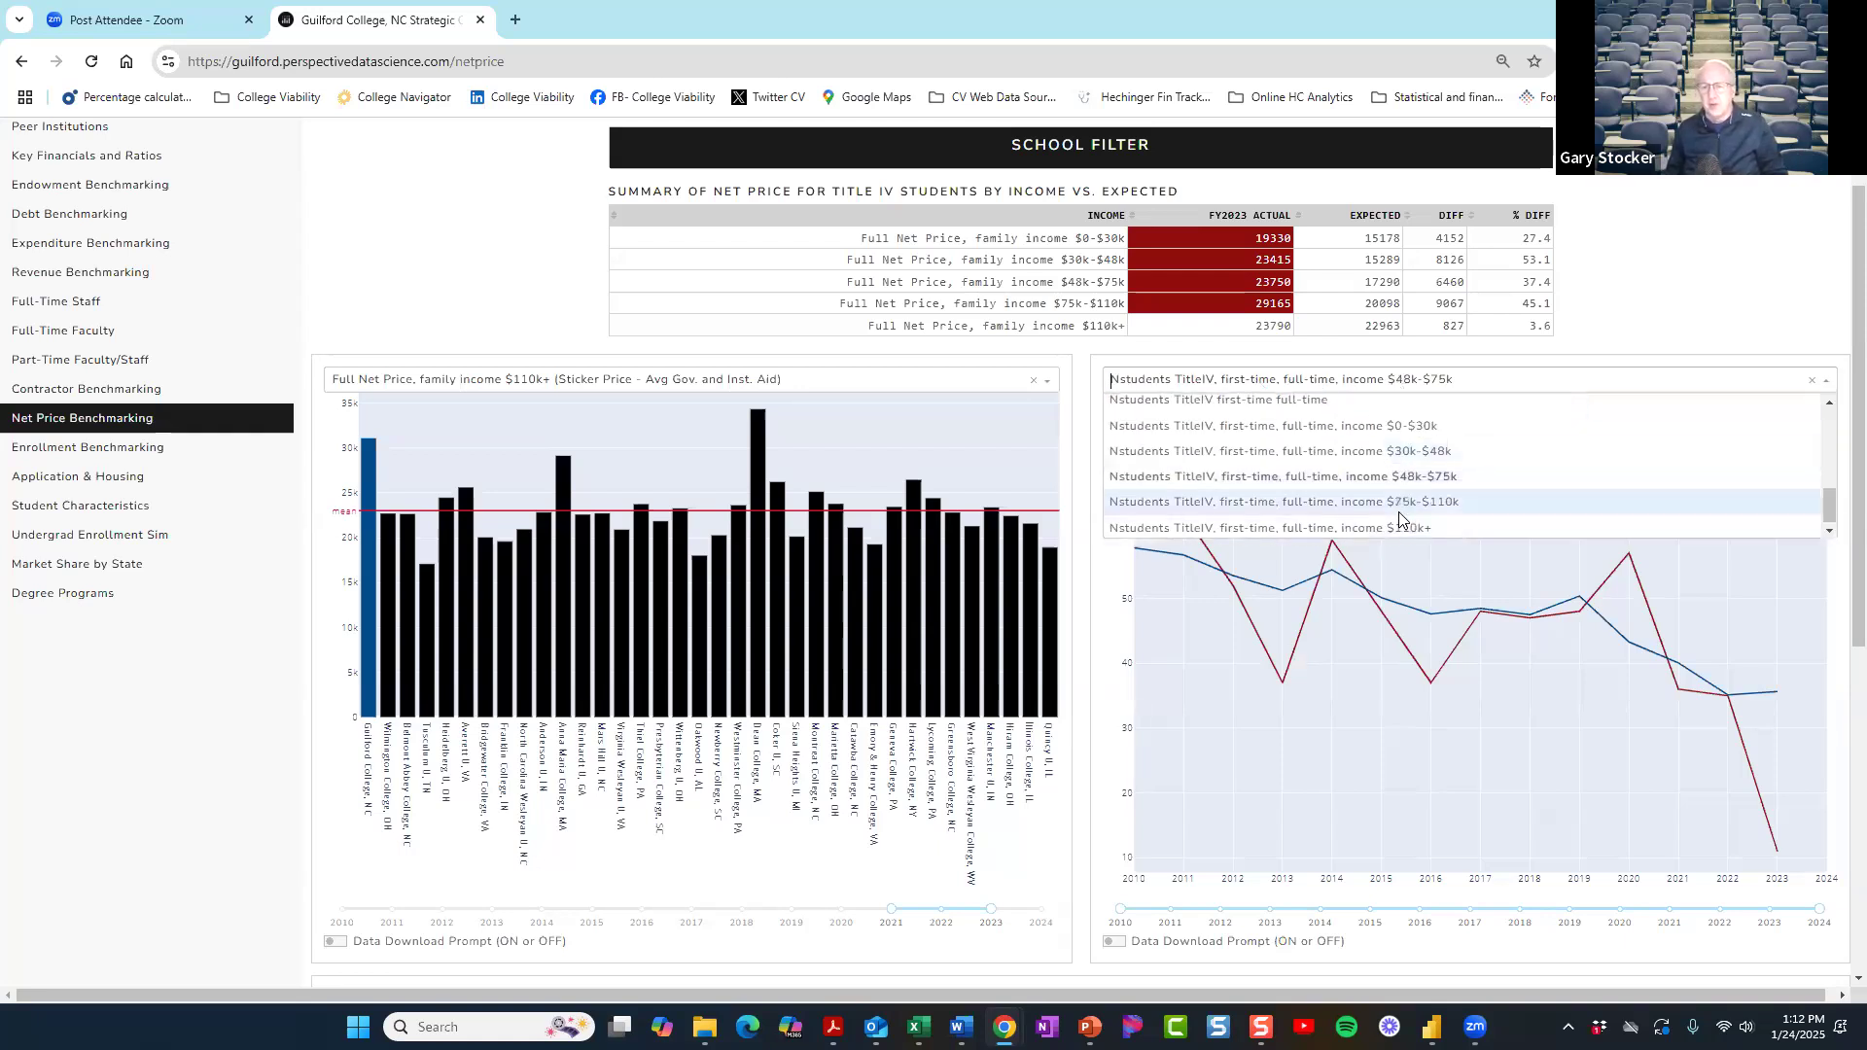
left_click(1398, 528)
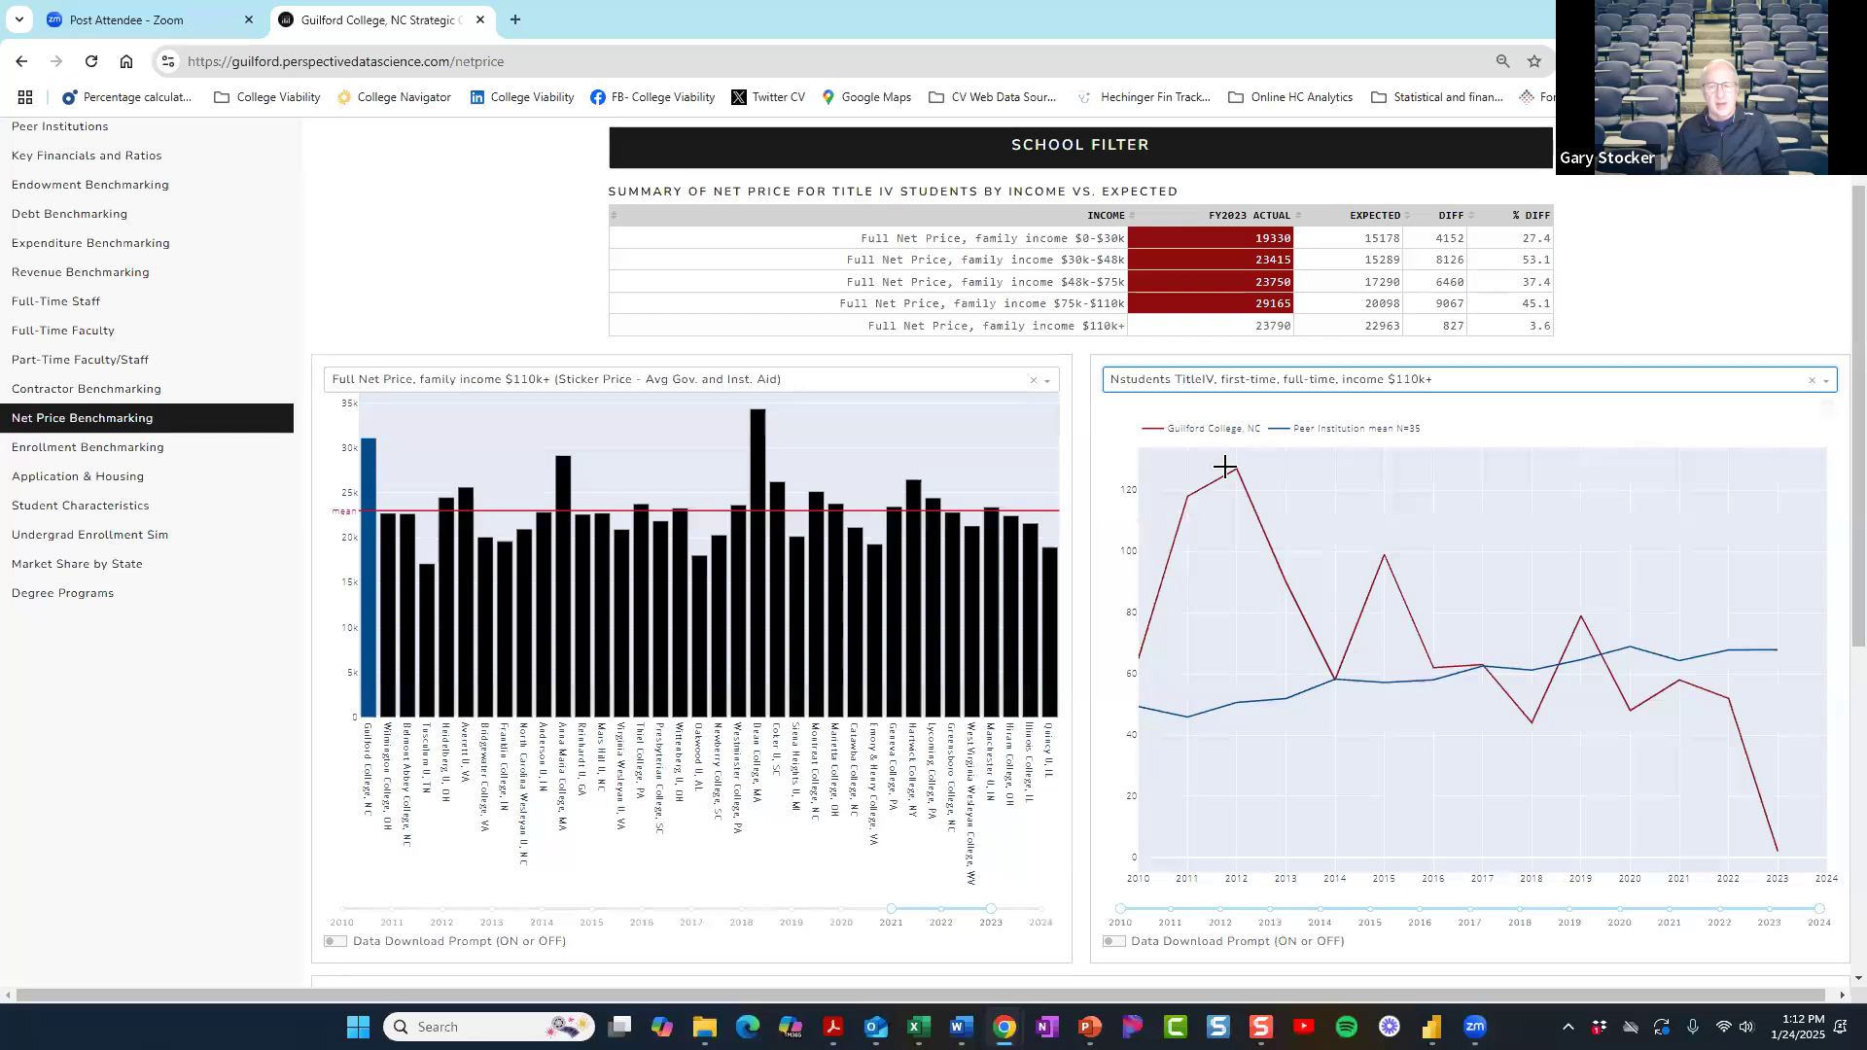
Step: Hide and restore the Peer School points in the net price scatter plot, and inspect individual peer points and the overall trendline
scroll(1112, 625, "down", 6)
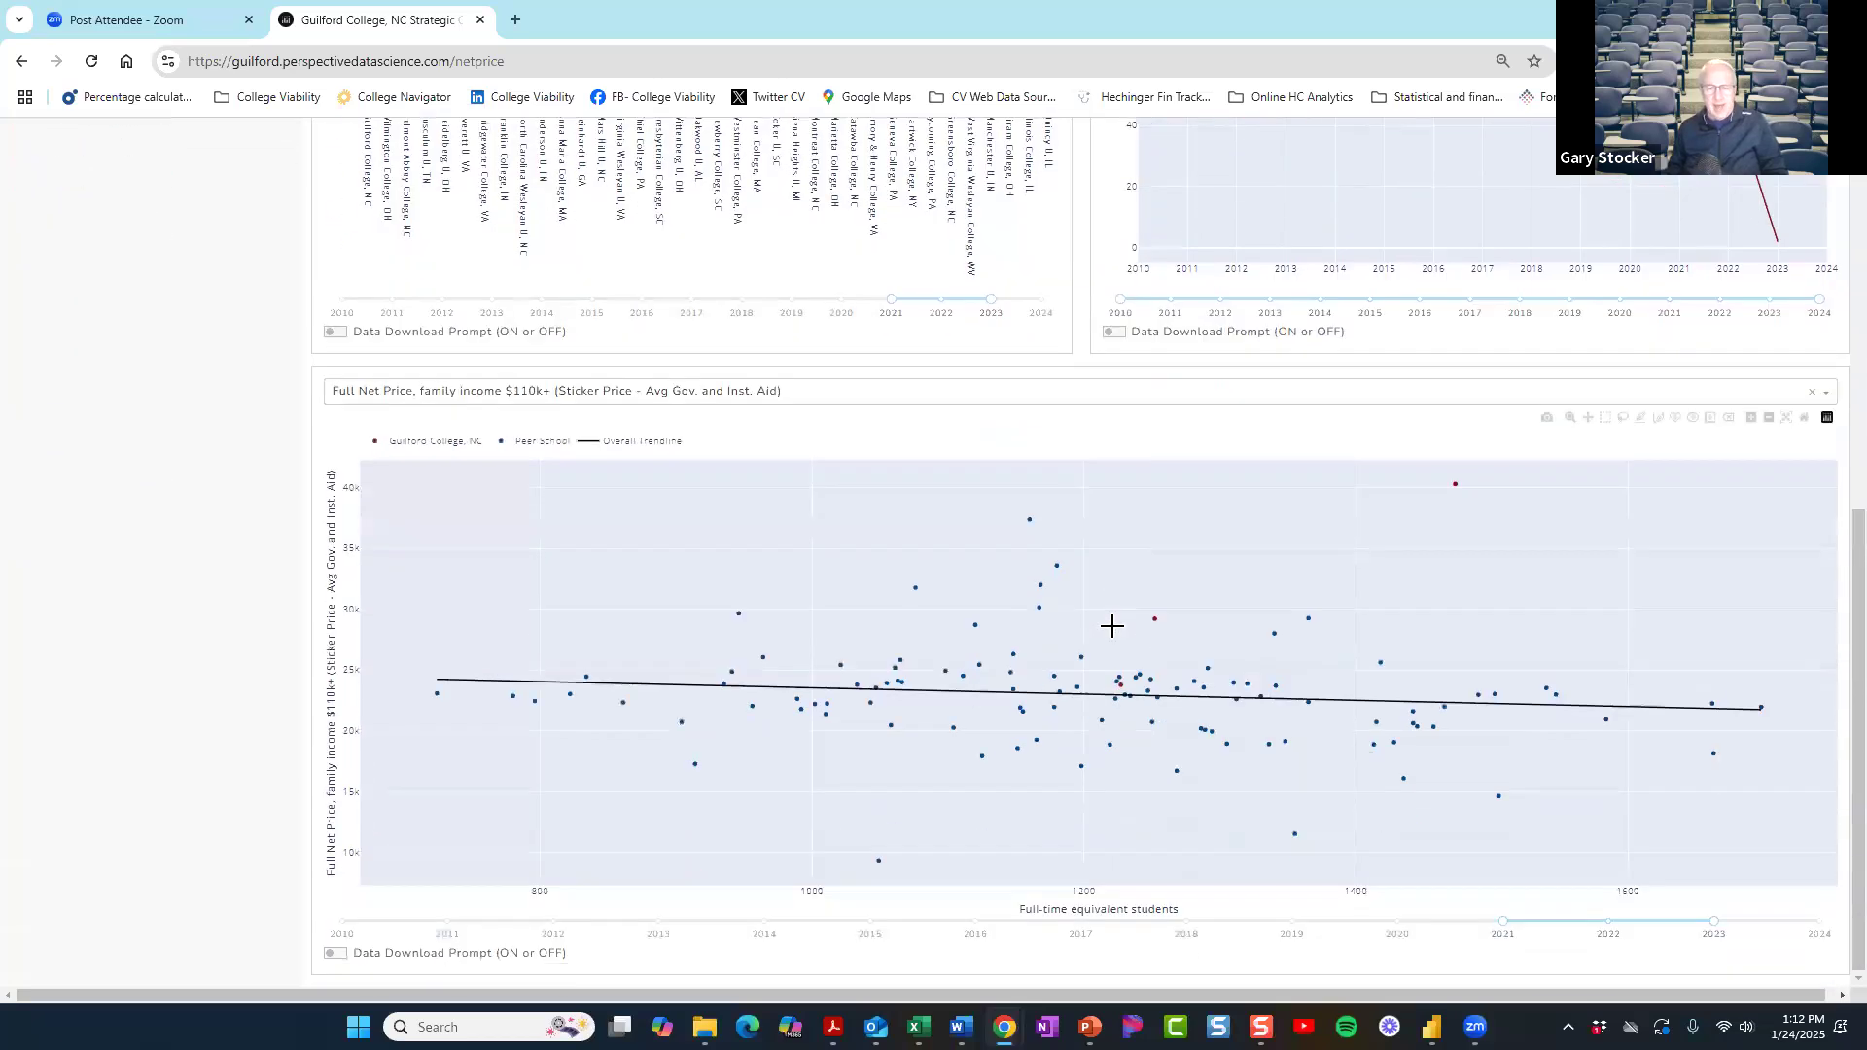
left_click(540, 454)
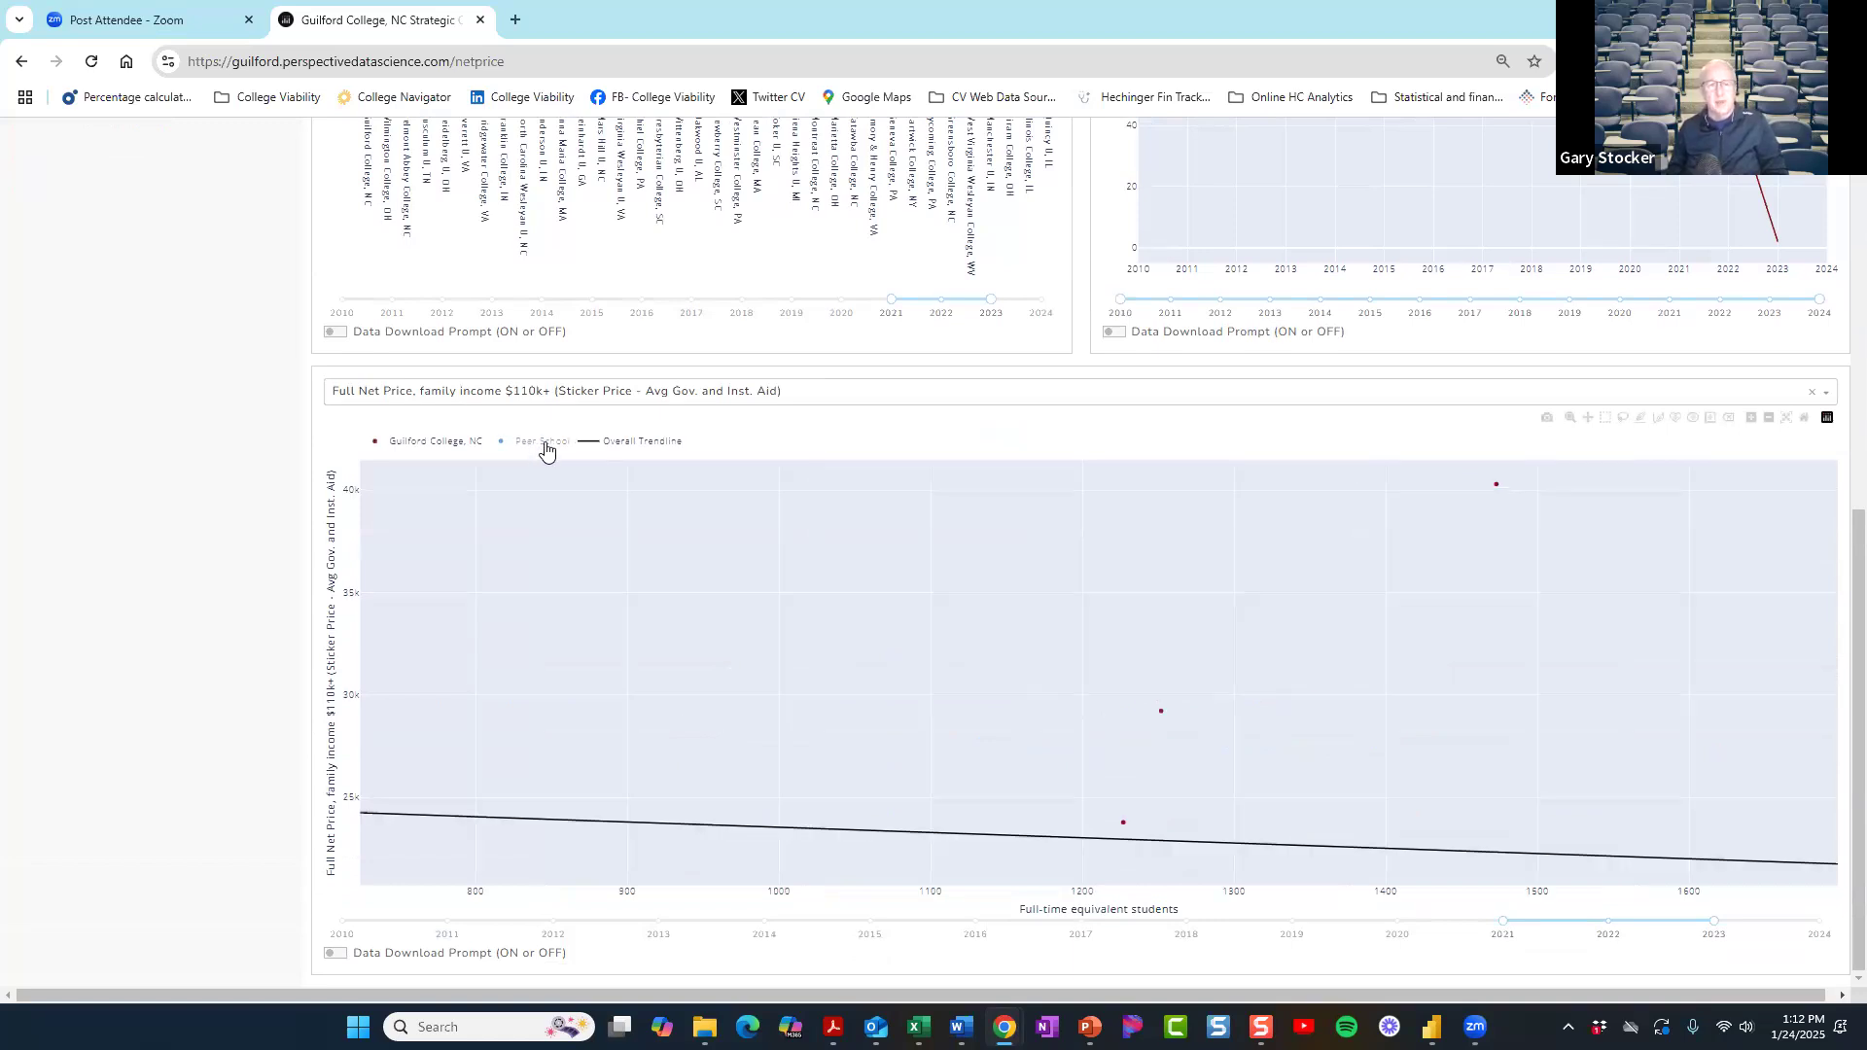
left_click(545, 449)
mouse_move(740, 614)
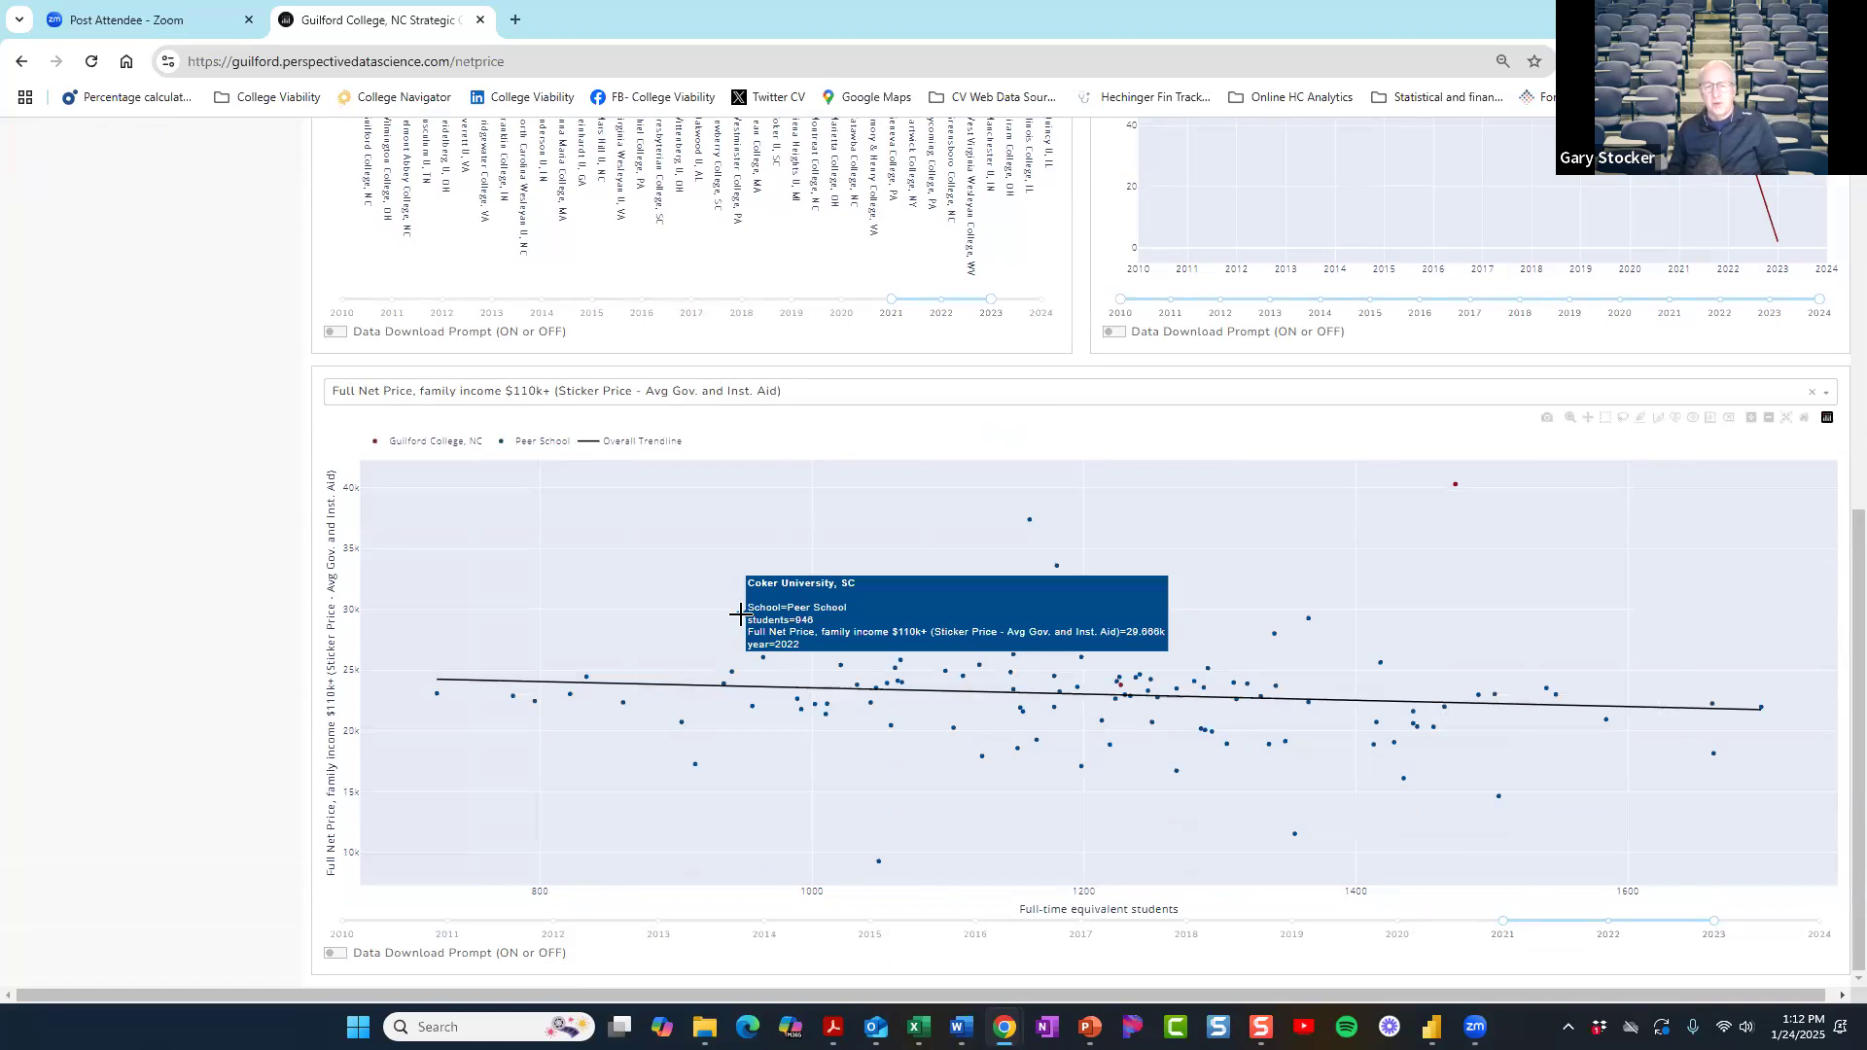
mouse_move(889, 667)
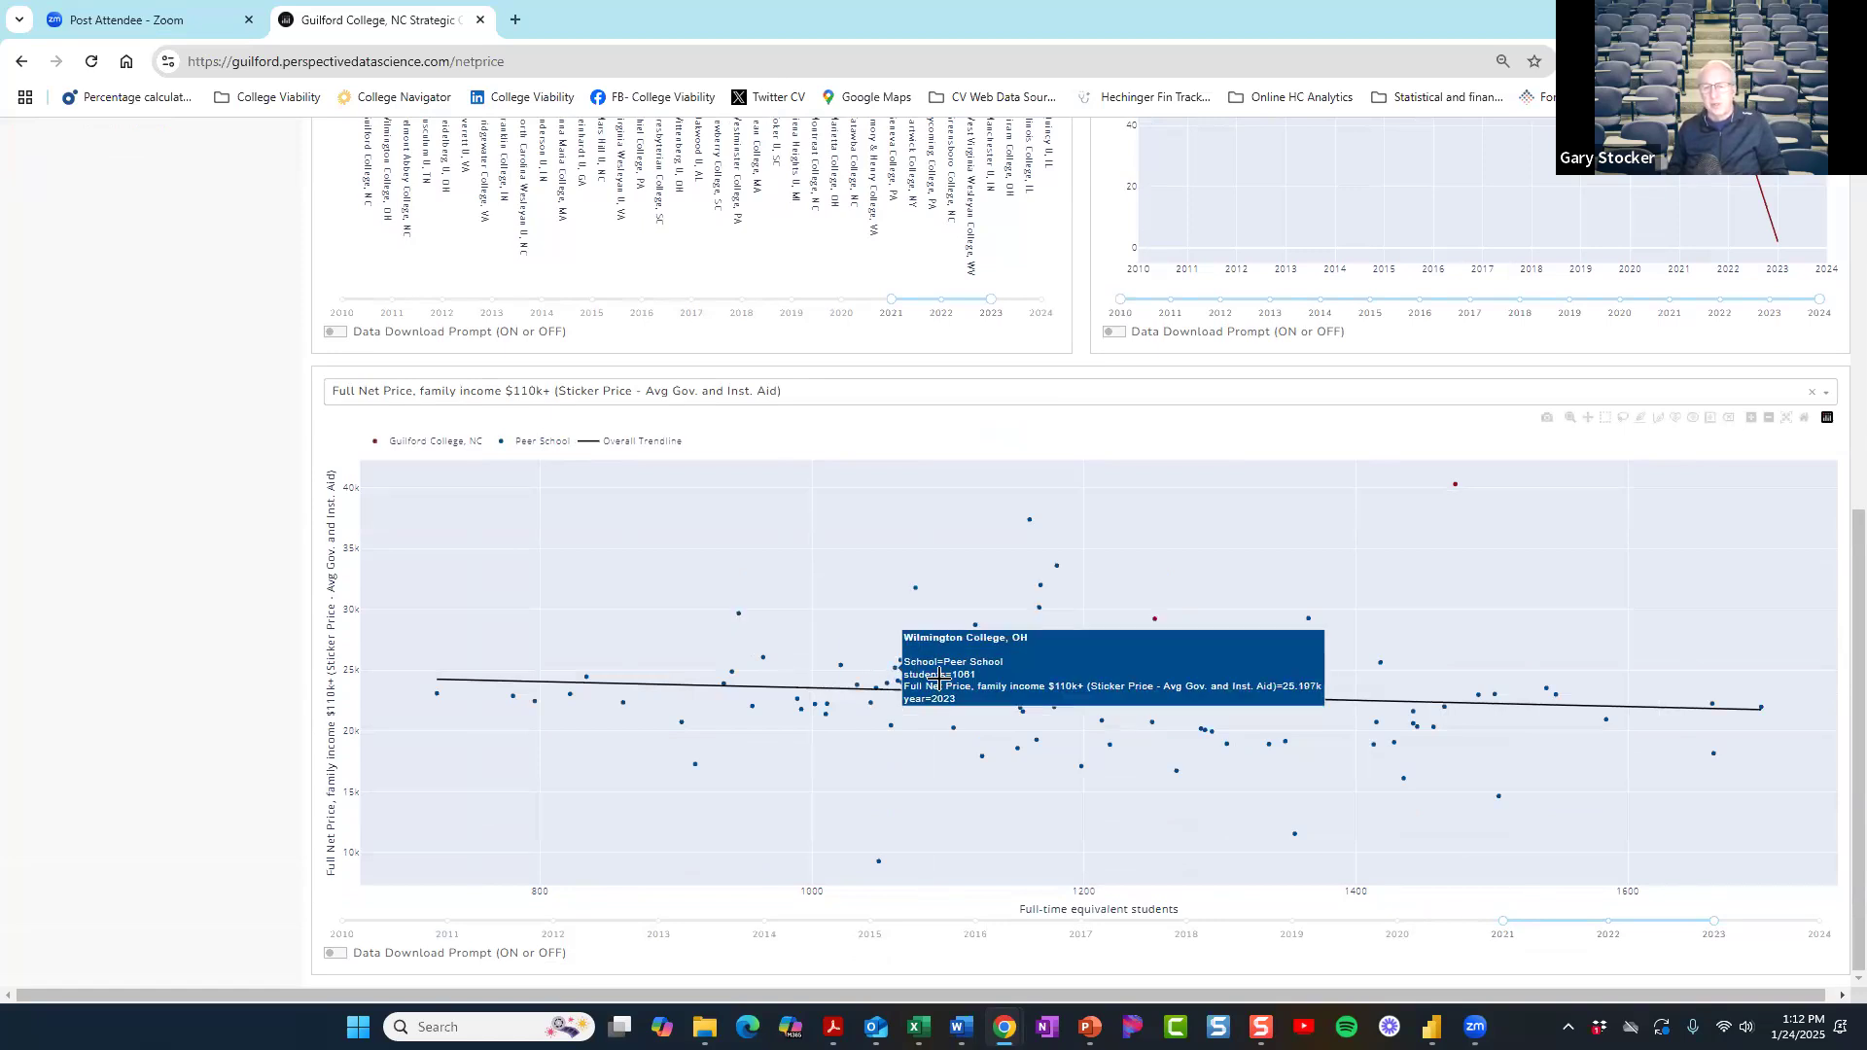
mouse_move(1039, 742)
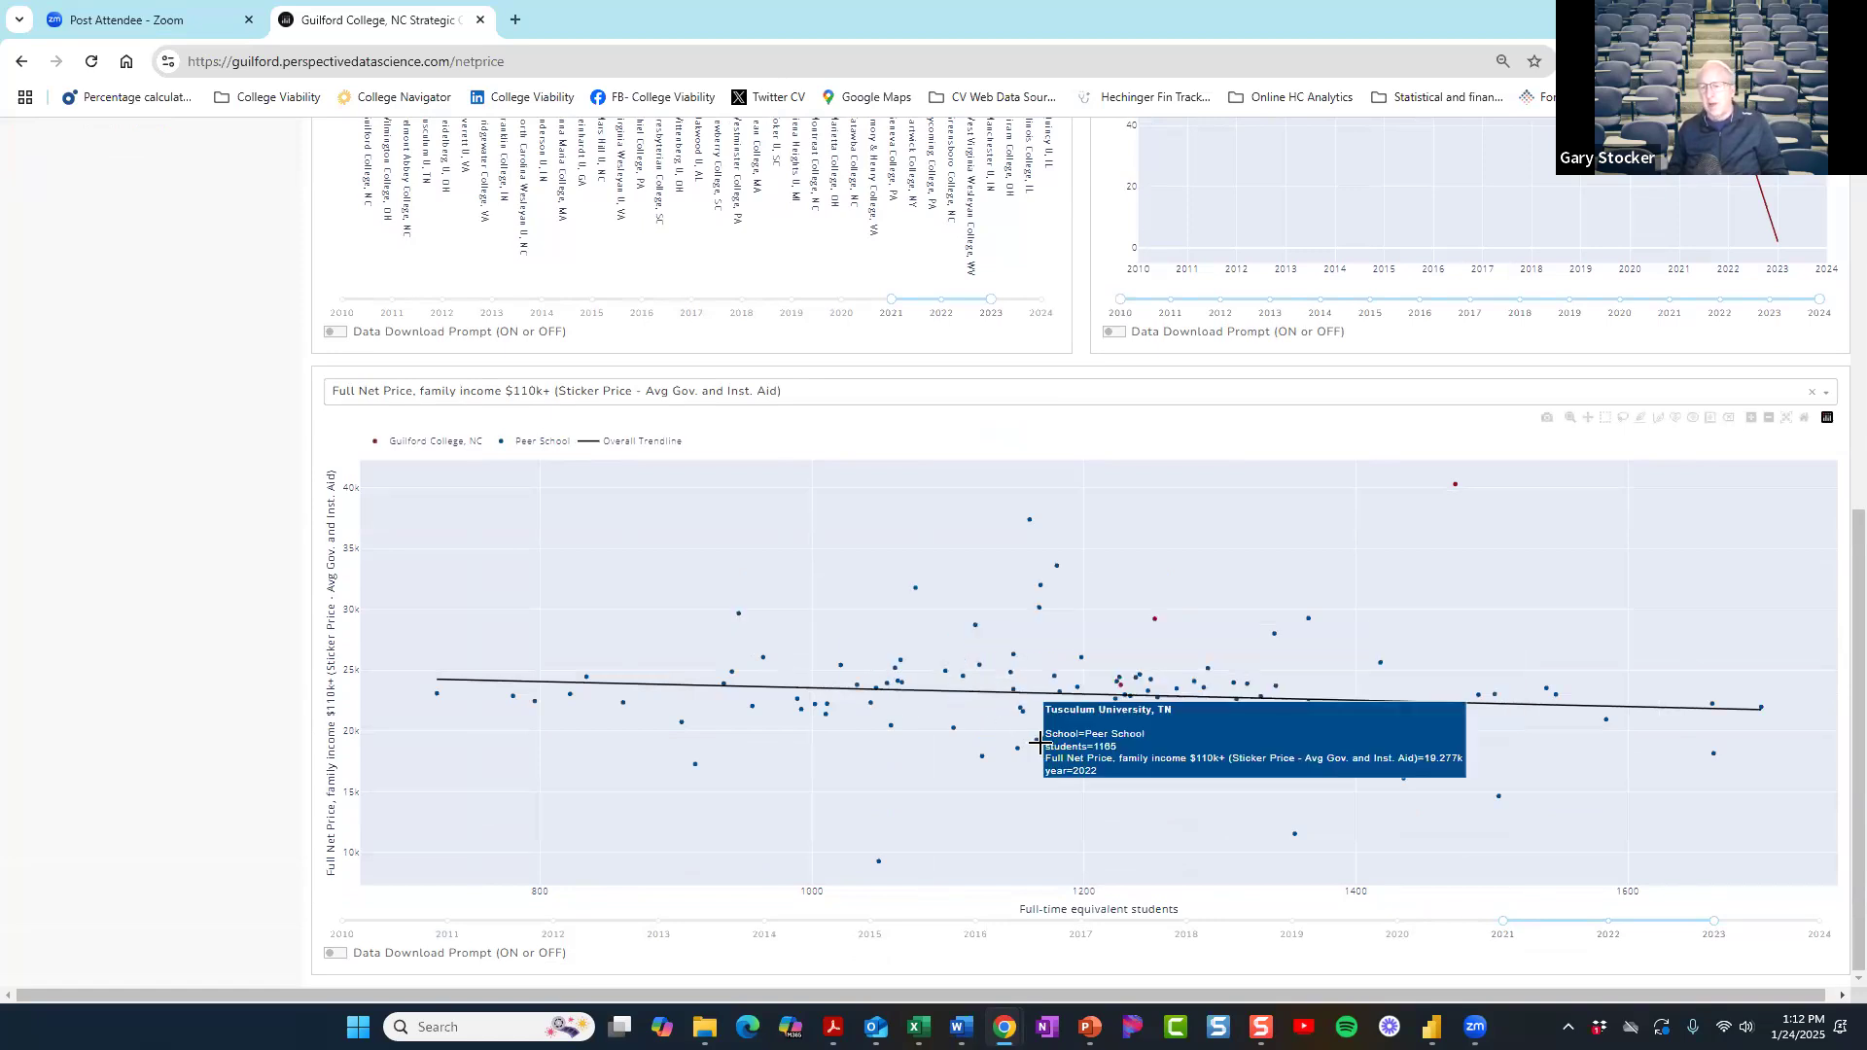
mouse_move(1047, 693)
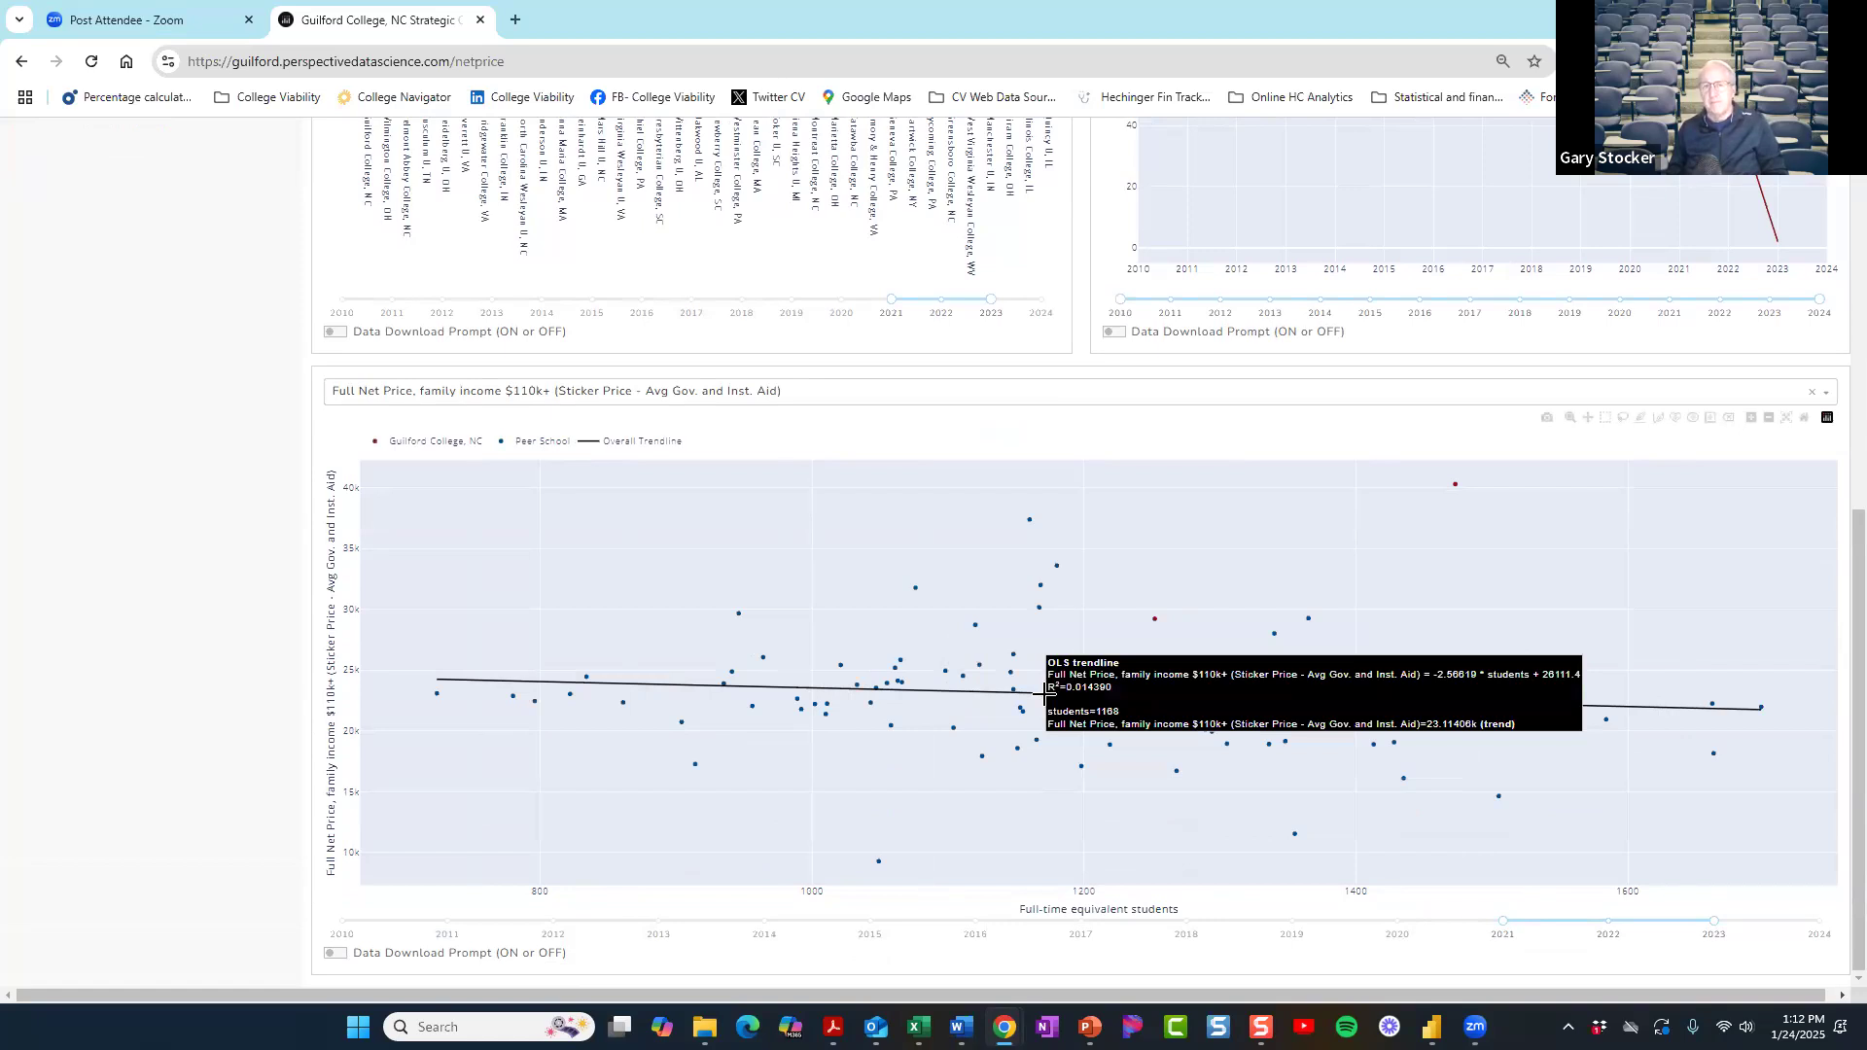